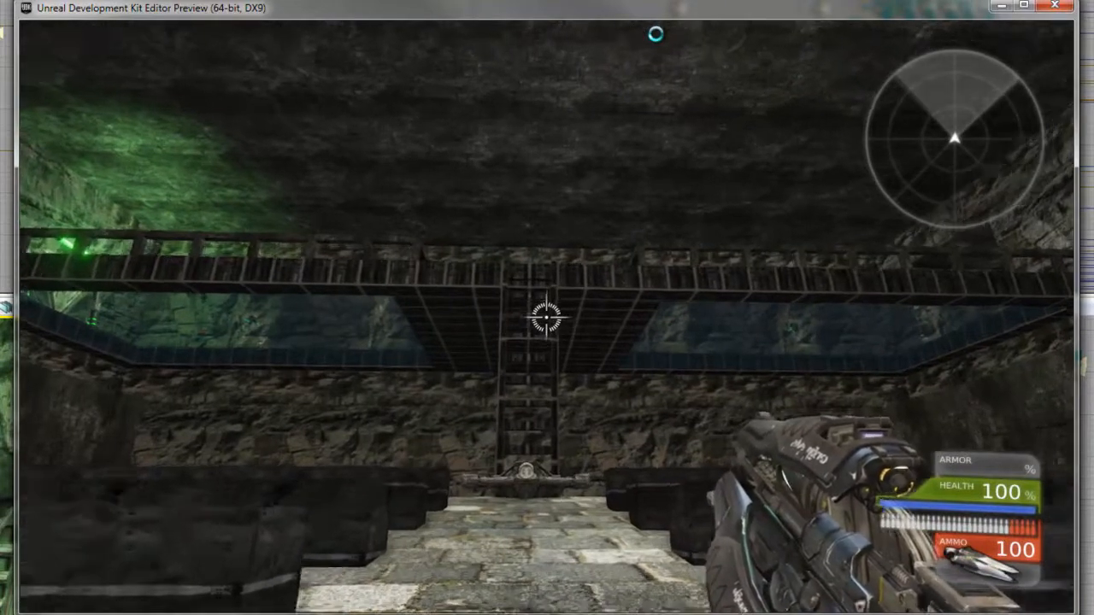
Step: Walk the player forward along the stone path towards the ladder in the level preview
key(w)
key(w)
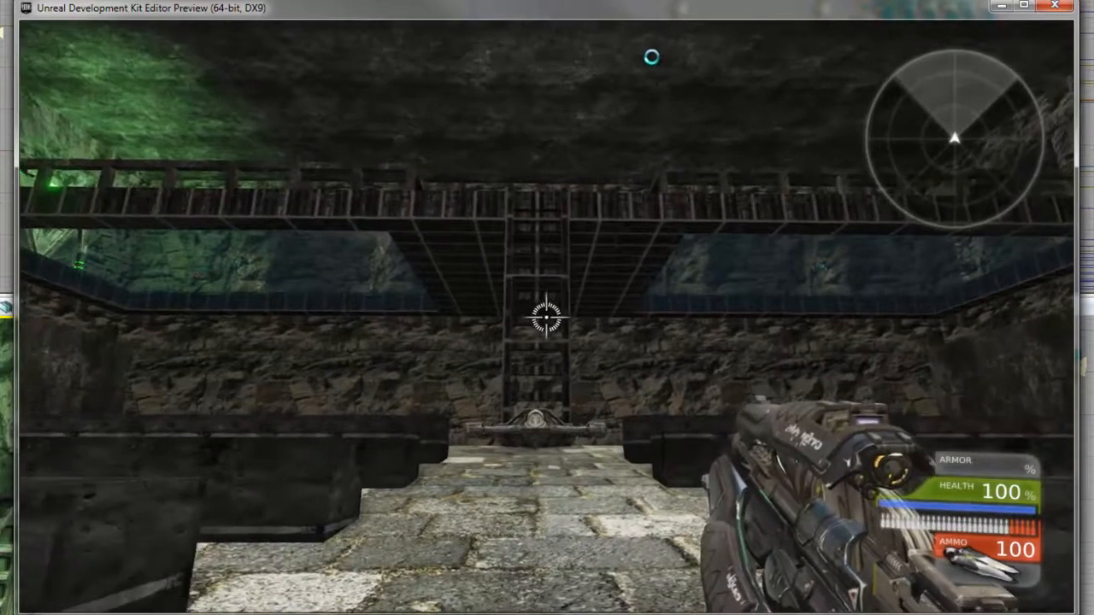
key(w)
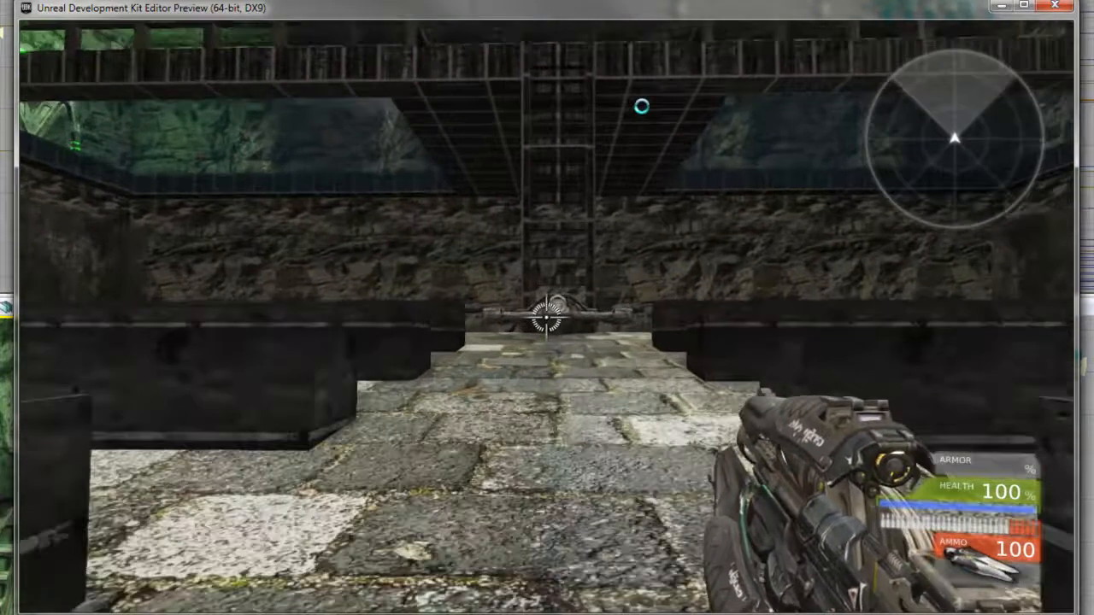
key(w)
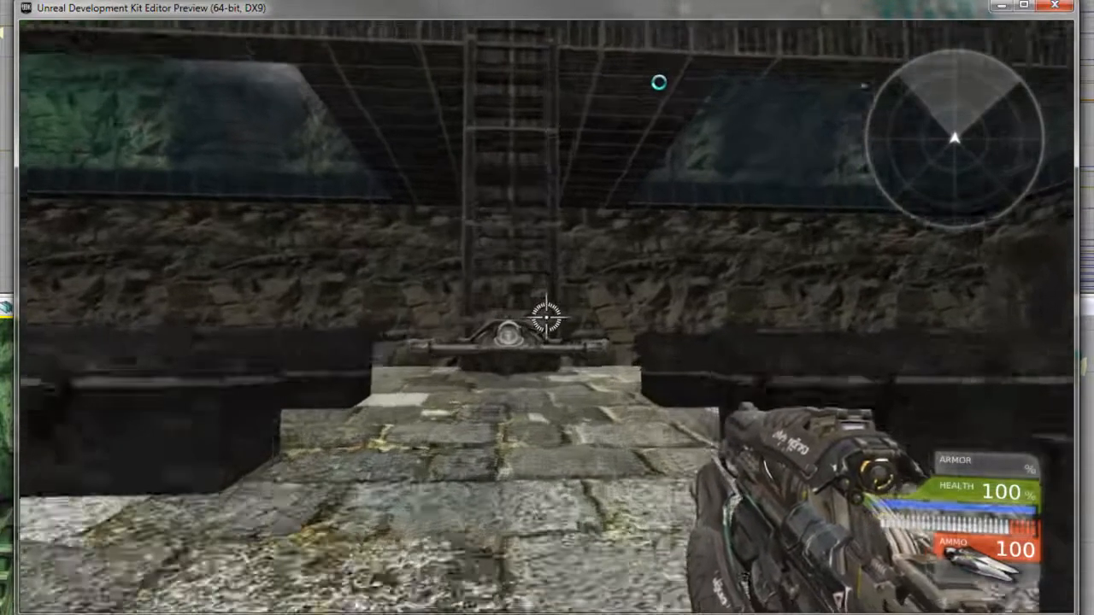
key(w)
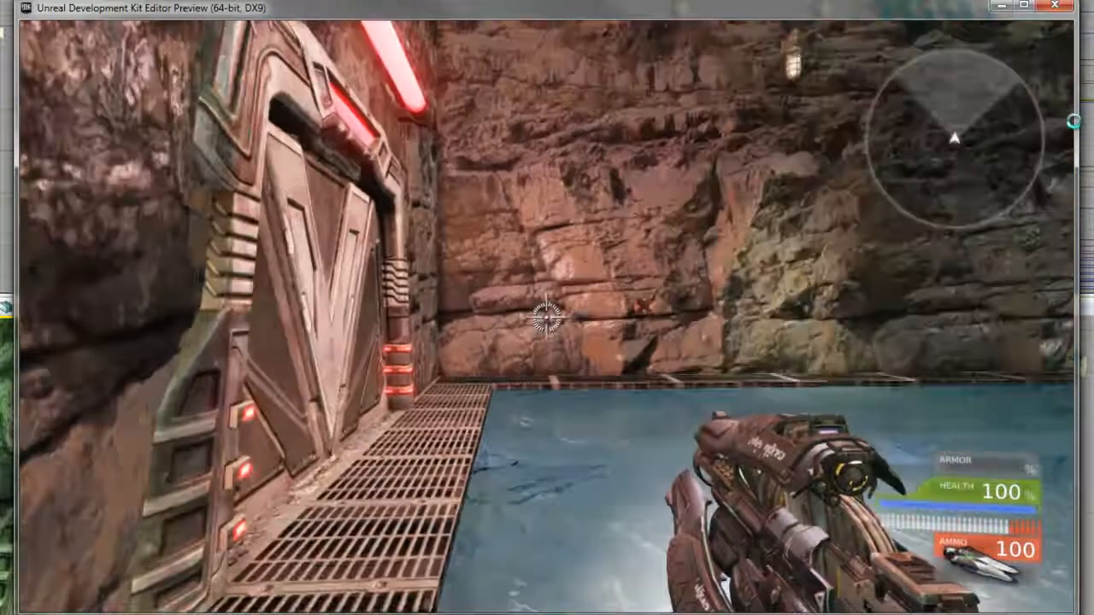
Step: Test the switches along the upper walkway near the door and trigger the self-destruct
key(e)
key(w)
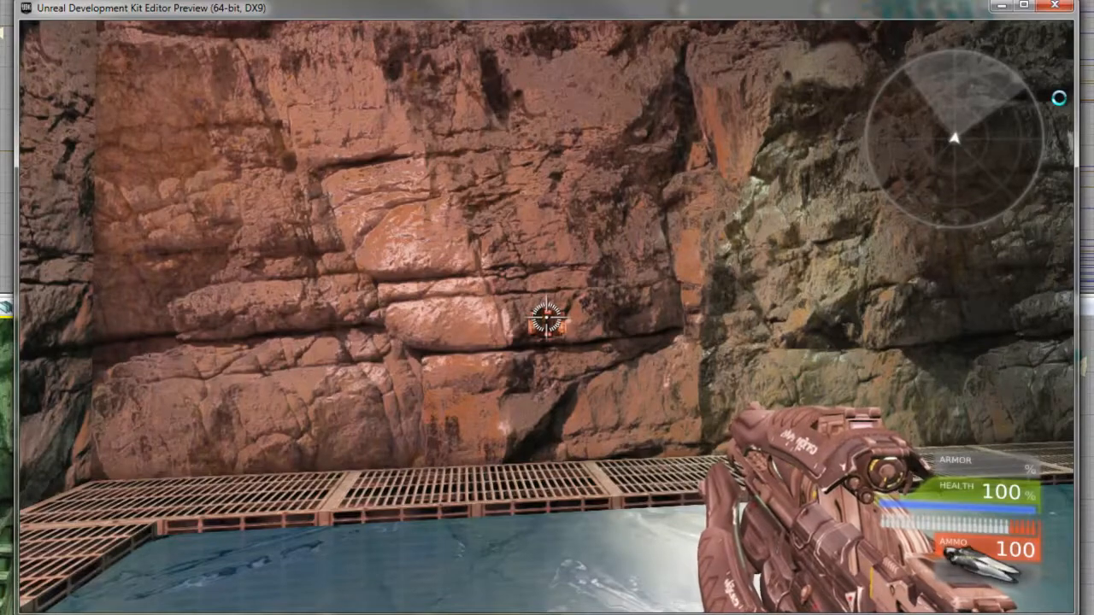
key(w)
key(e)
key(w)
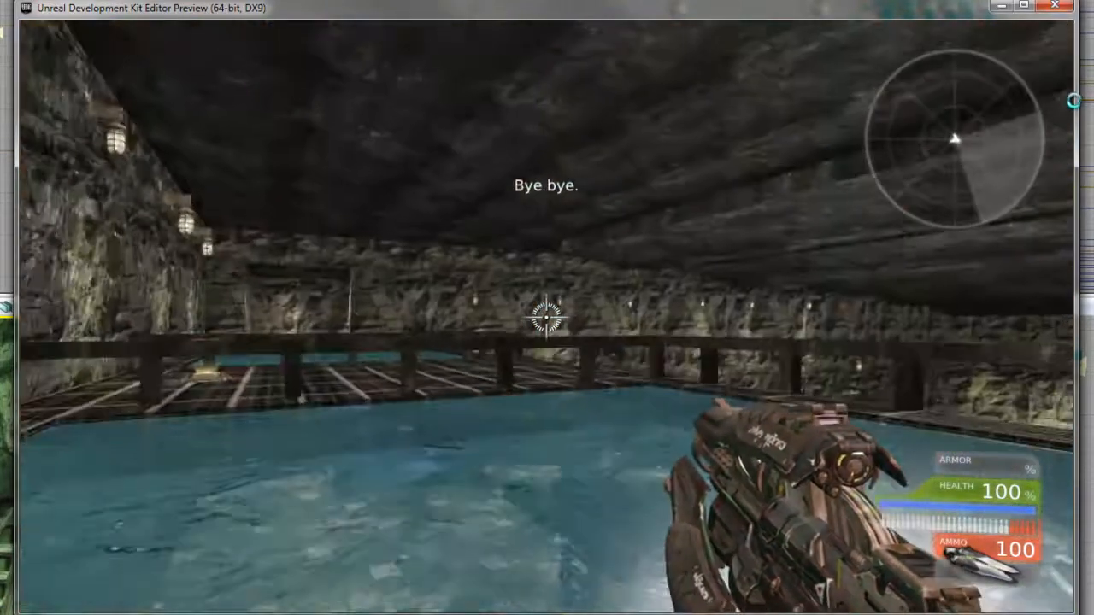
Step: Run across the metal grating and jump off during the self-destruct countdown, respawn, and end the level preview
key(w)
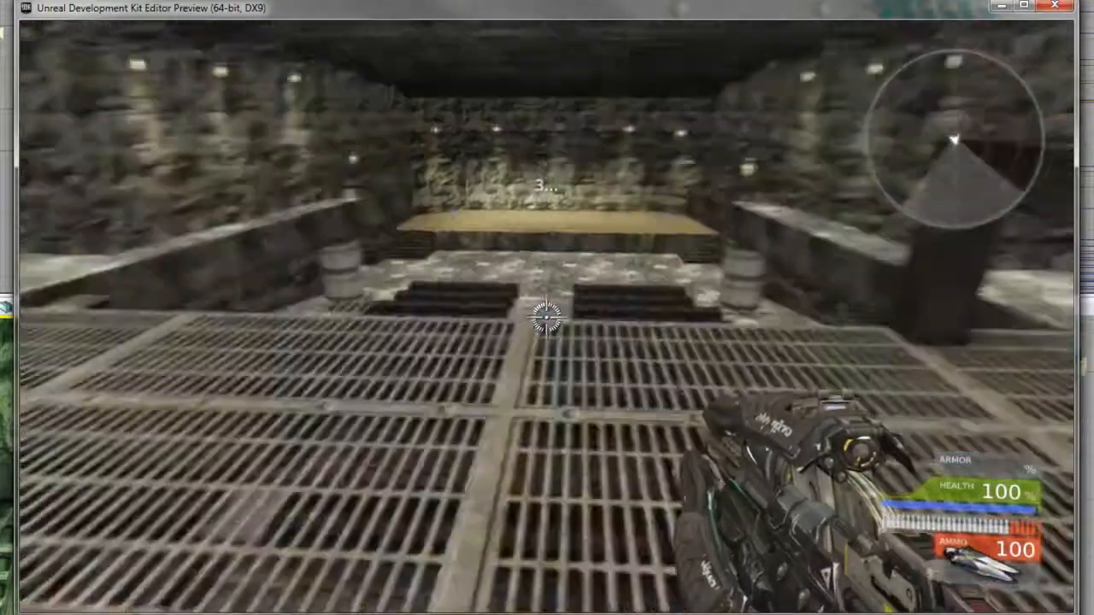
key(space)
key(w)
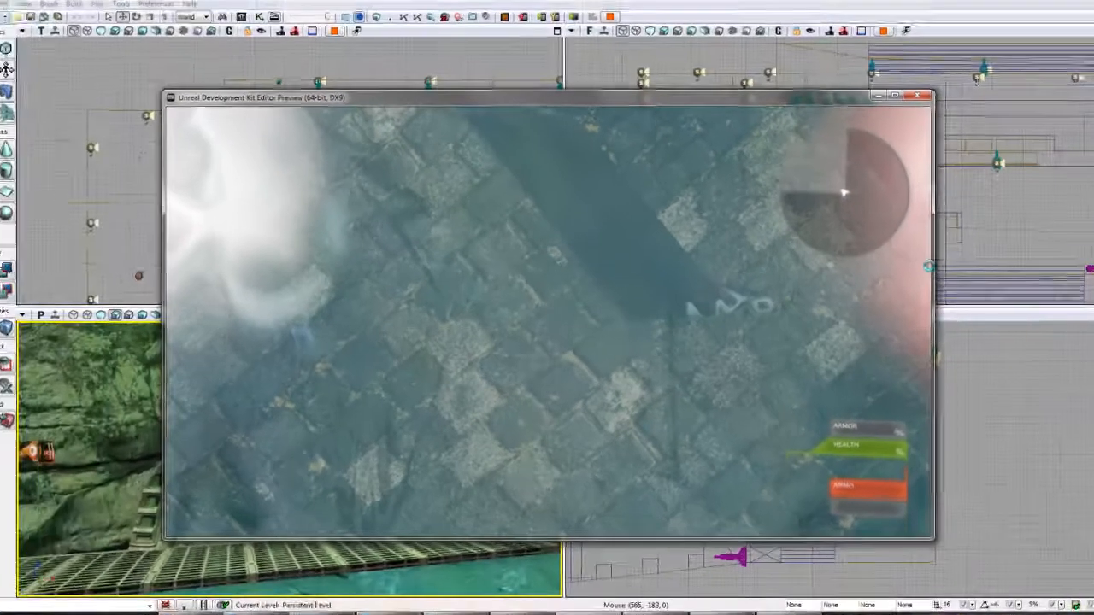
click(1069, 240)
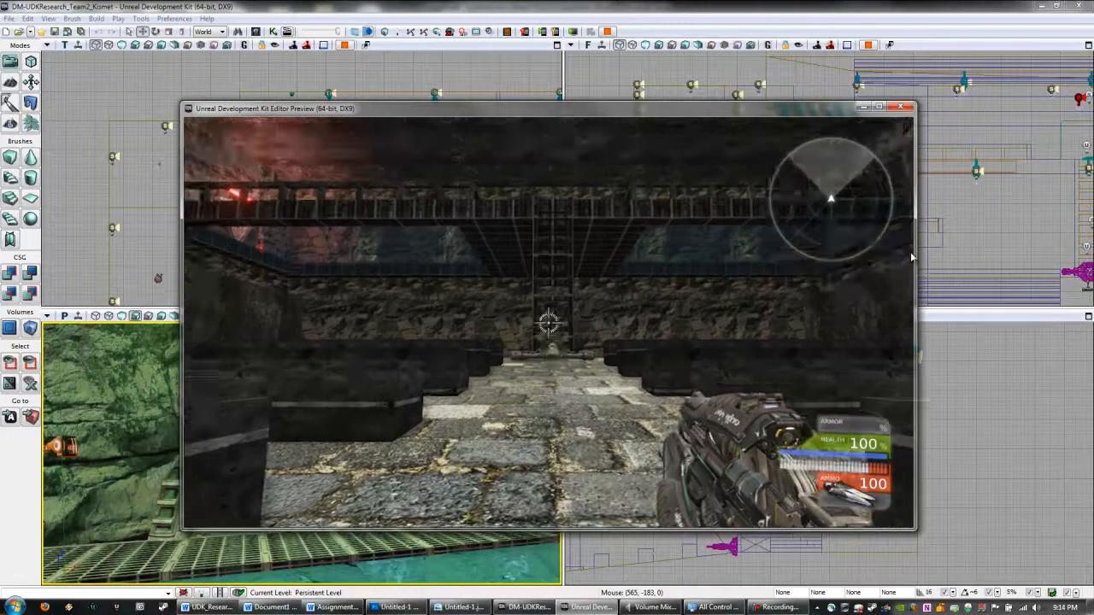
key(Escape)
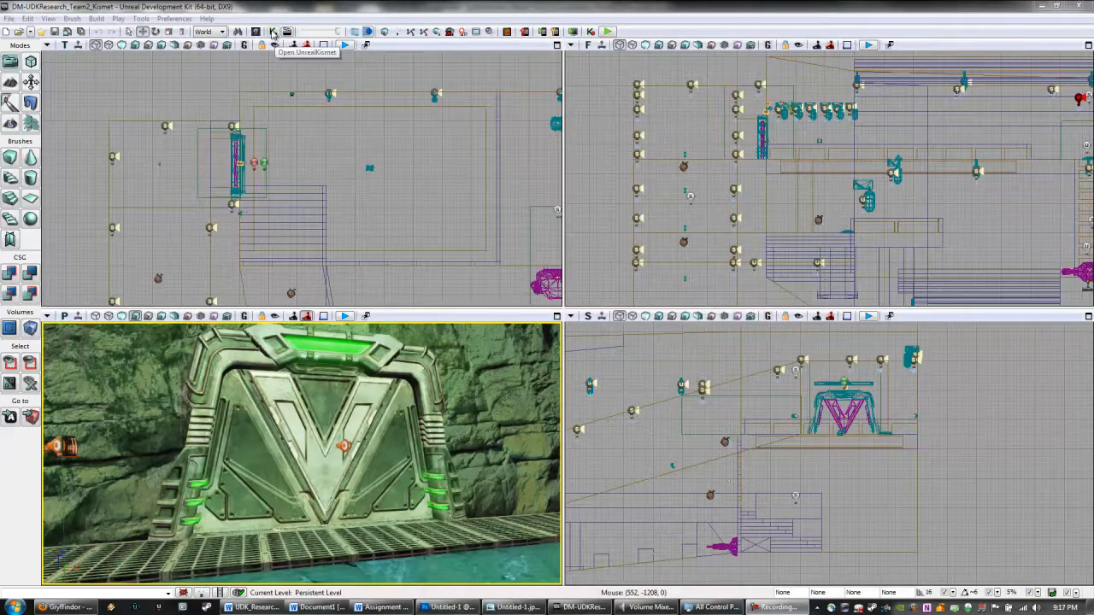
Step: Open the level's UnrealKismet sequence and maximise its window
click(272, 32)
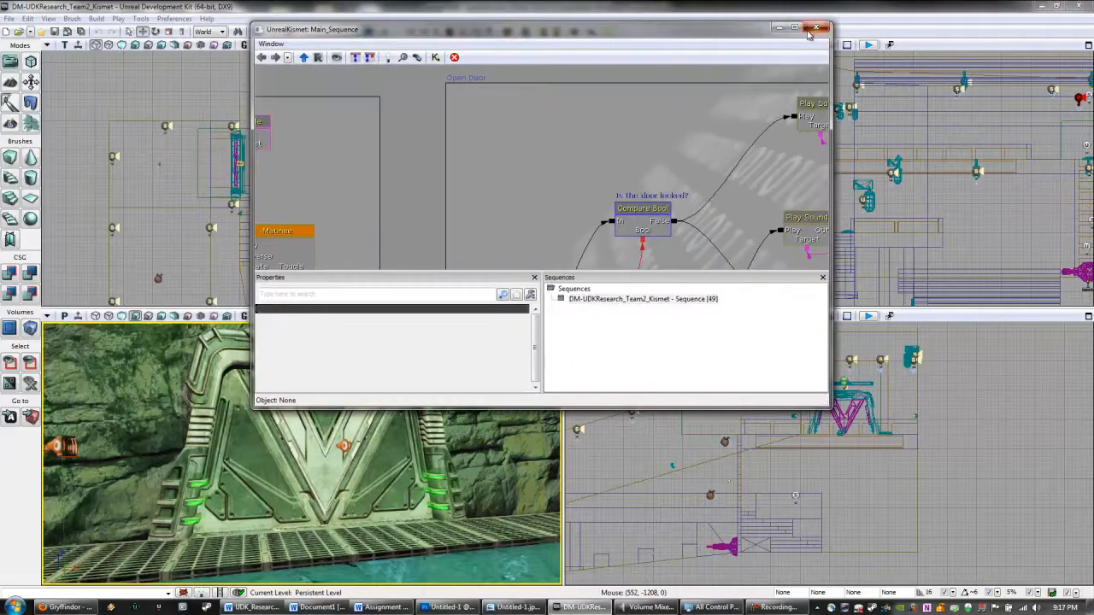
click(796, 32)
scroll(871, 188, down, 4)
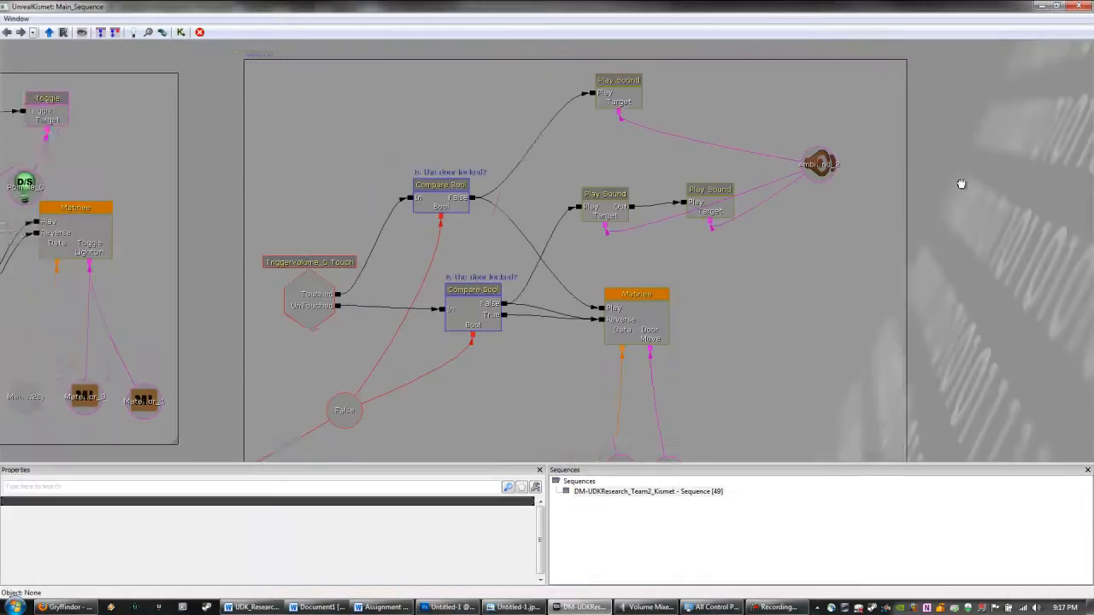
Step: Examine the Light Switch, Open Door, Elevator and Self-Destruct groups in the main sequence
scroll(921, 133, up, 5)
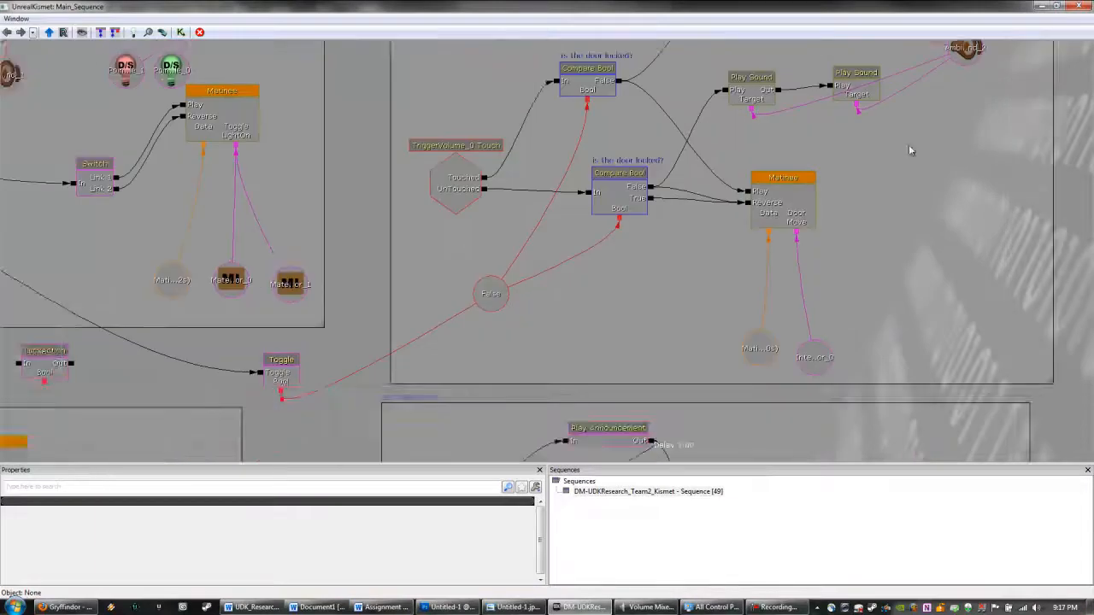
drag(740, 279, 653, 227)
scroll(436, 226, down, 5)
scroll(452, 225, up, 4)
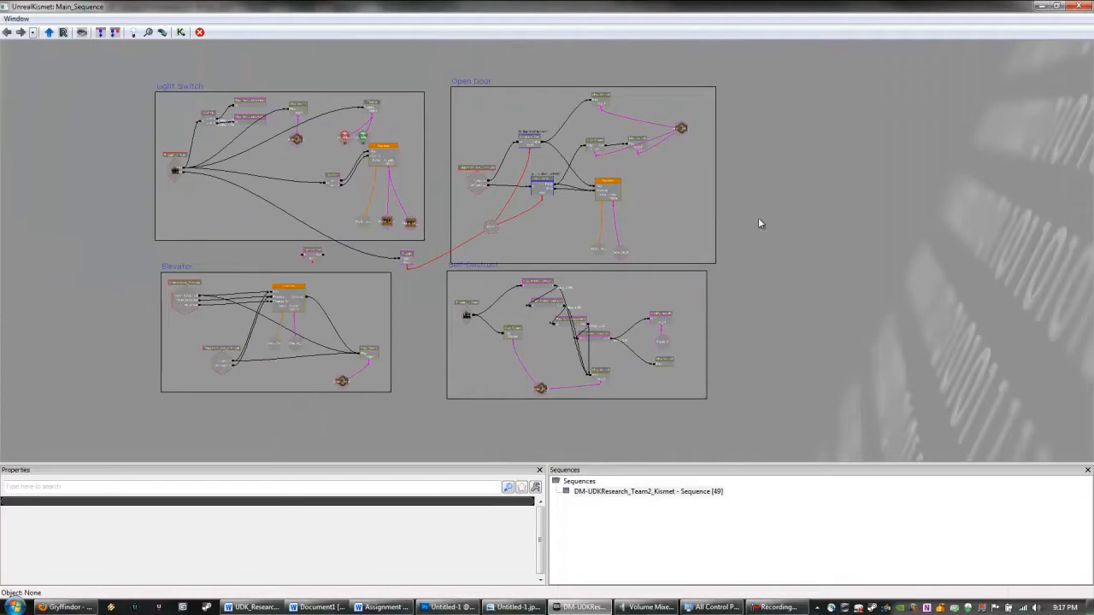
drag(747, 224, 882, 216)
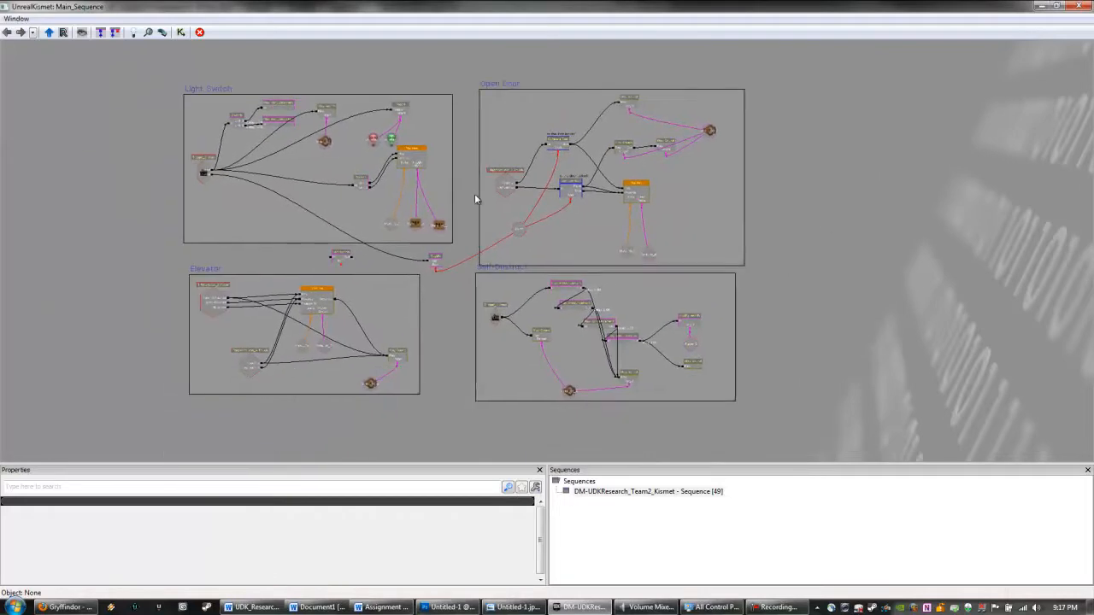
scroll(475, 198, up, 5)
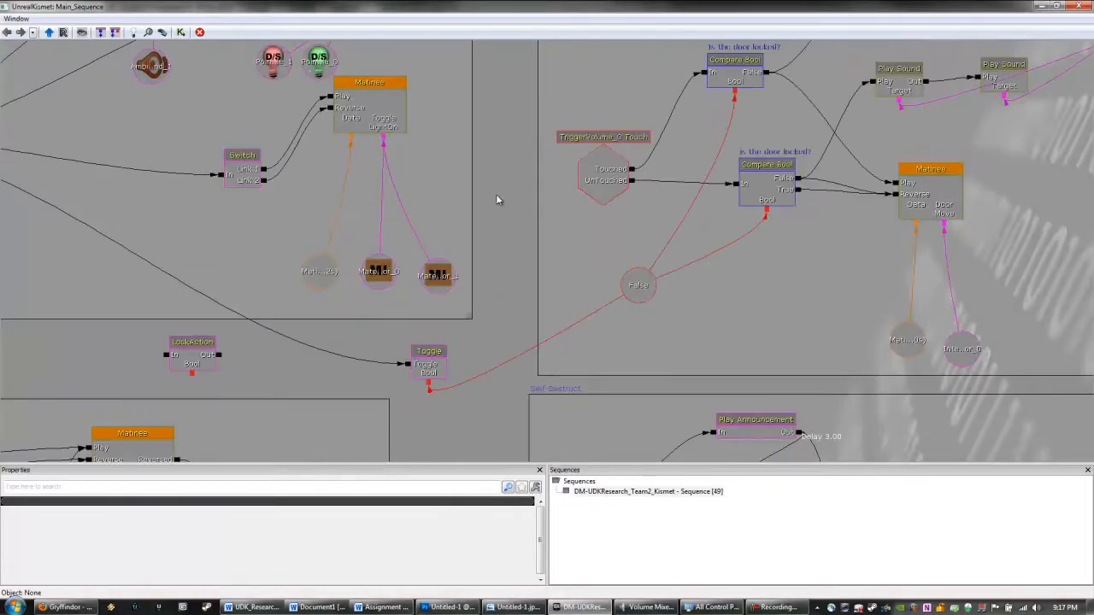
scroll(499, 202, down, 7)
scroll(520, 197, up, 5)
scroll(722, 197, down, 4)
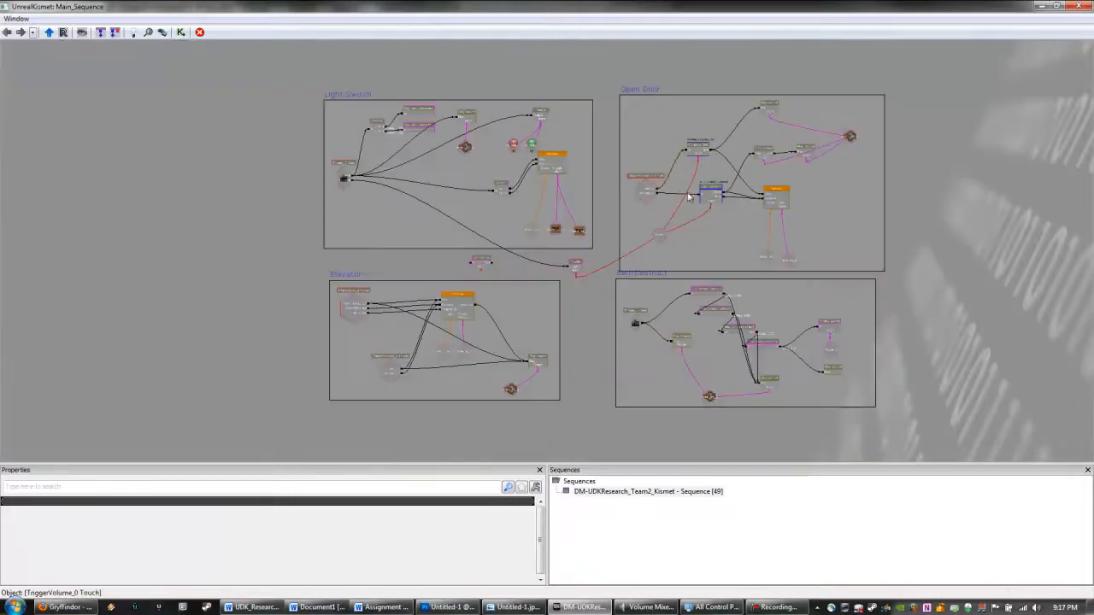
scroll(611, 172, down, 4)
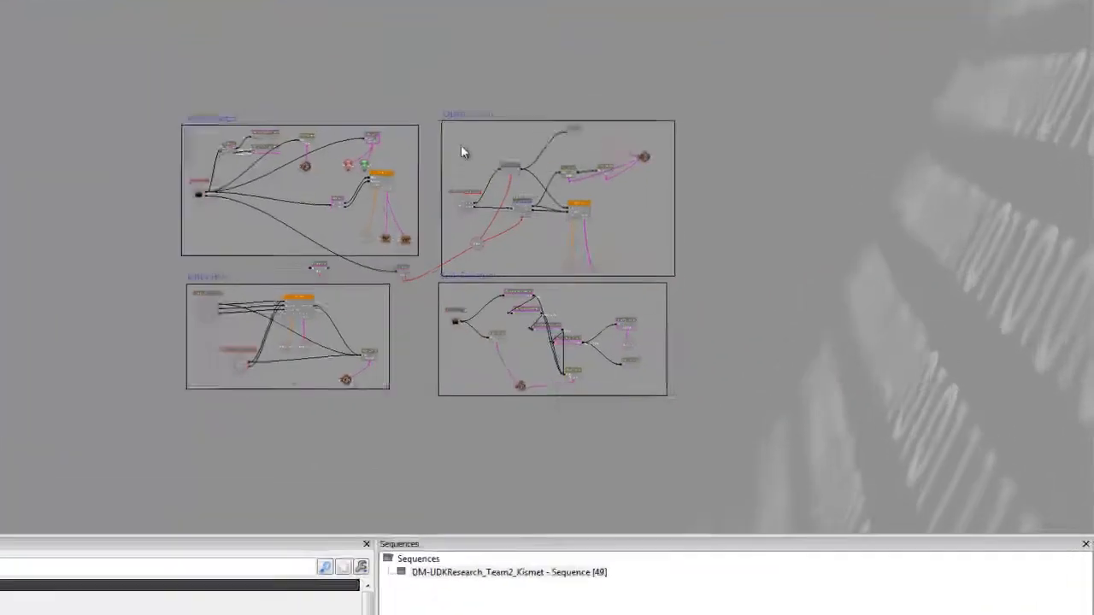
scroll(453, 231, up, 5)
scroll(445, 218, down, 2)
scroll(432, 260, up, 3)
scroll(427, 276, down, 1)
scroll(334, 290, down, 5)
Step: Box-select the nodes of the Open Door and Self-Destruct groups, and clear the selection
drag(770, 167, 474, 317)
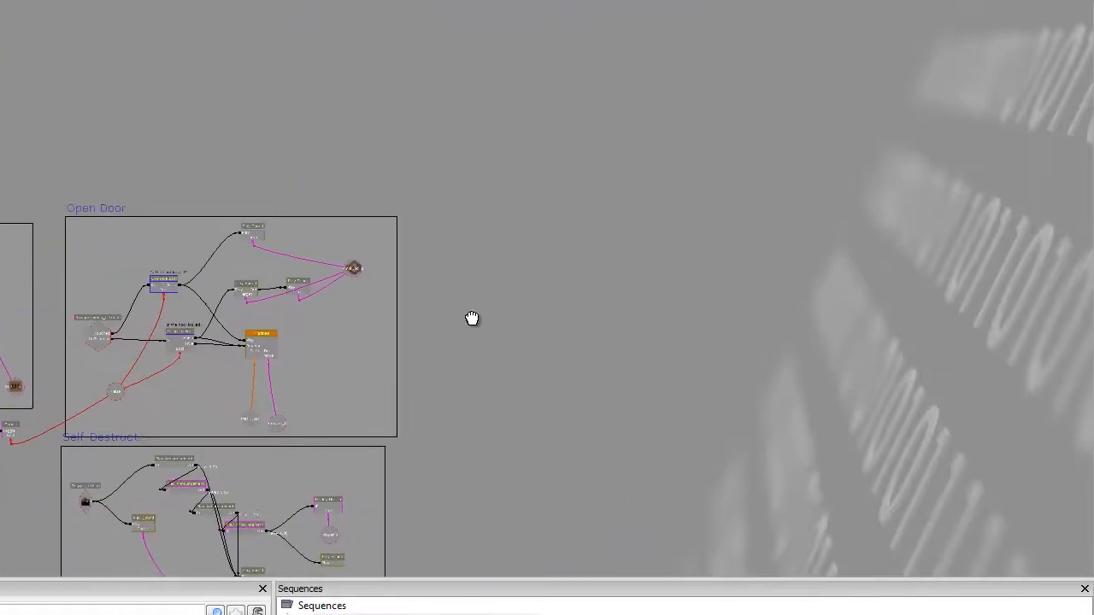
drag(481, 259, 586, 132)
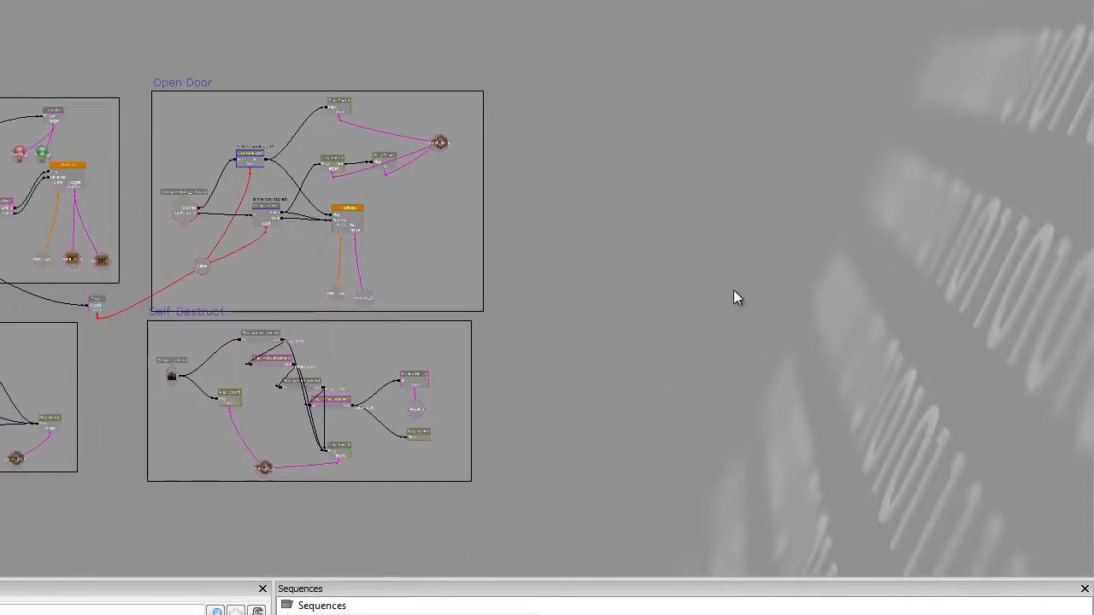
ctrl+alt+drag(786, 379, 256, 61)
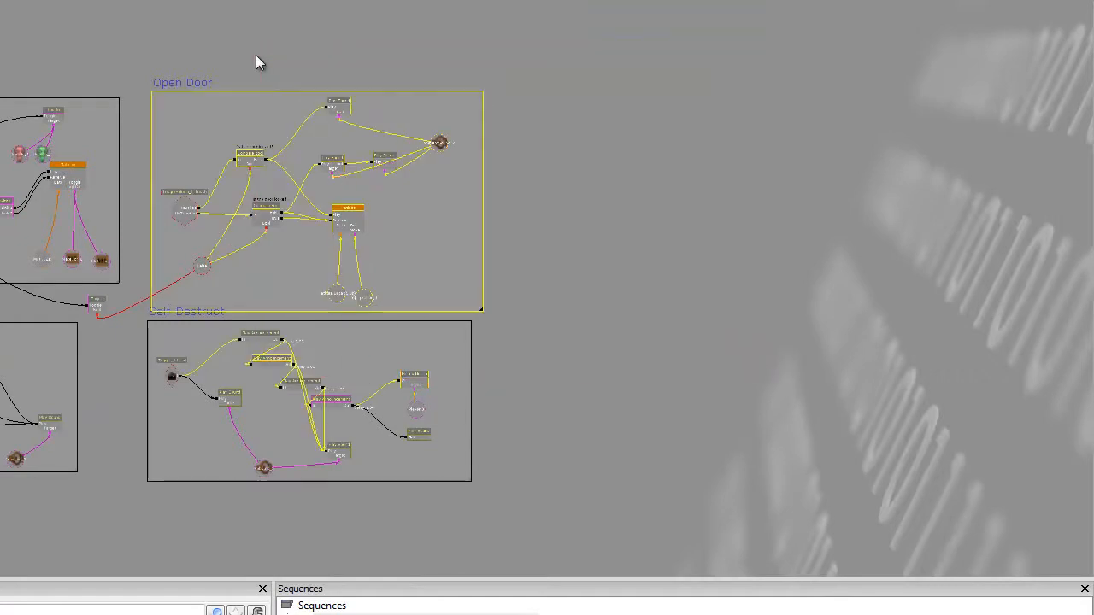
click(590, 206)
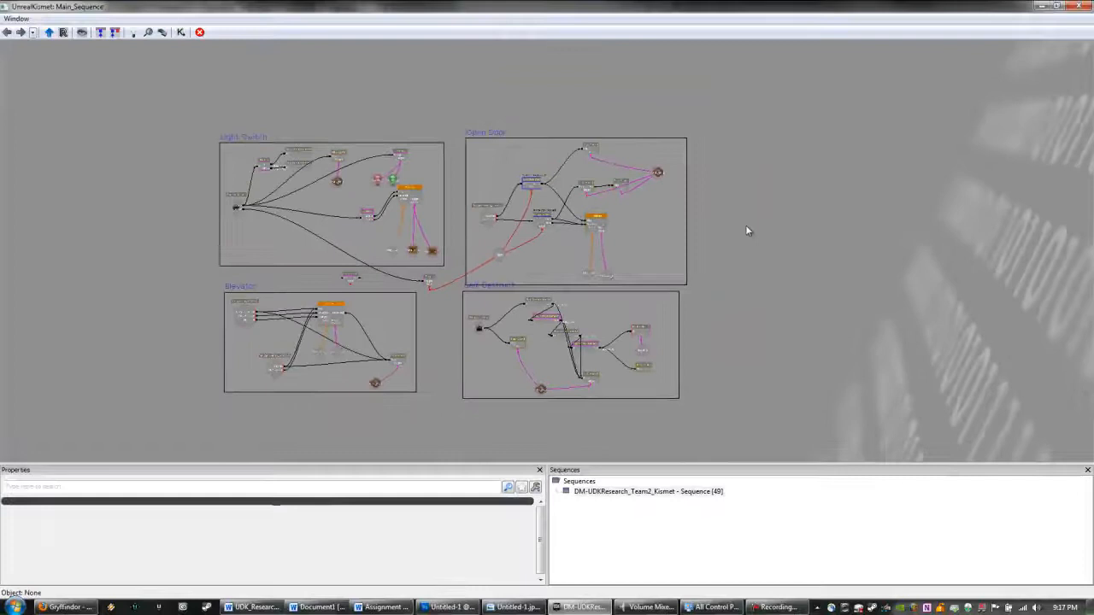
Step: Review the categories available for a new action, including Actor, Toggle and Voice/Announcements
drag(746, 231, 708, 280)
scroll(712, 296, up, 4)
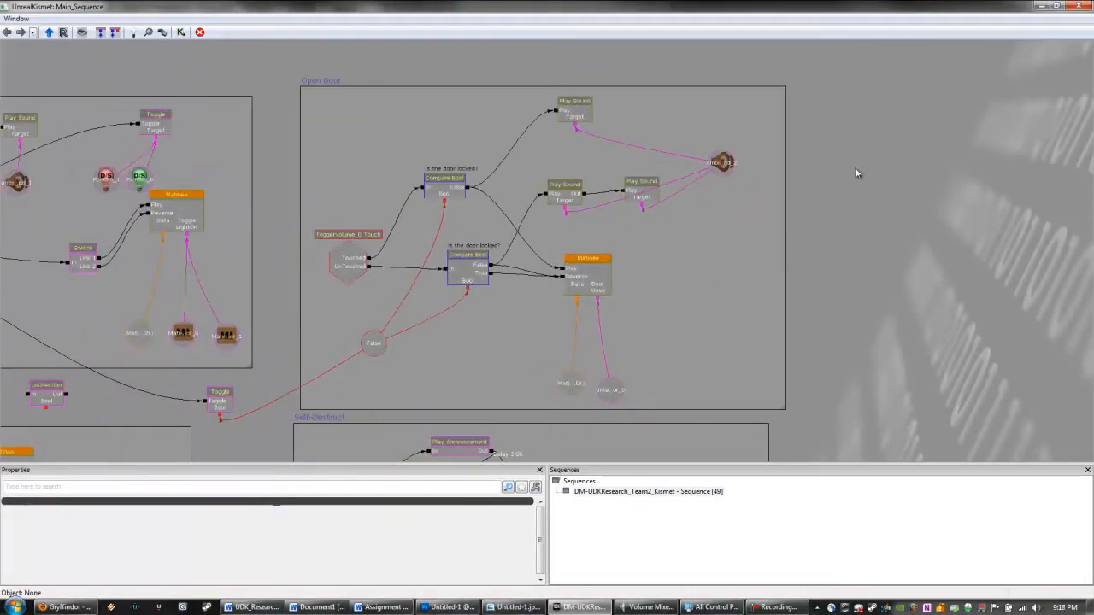
right_click(861, 133)
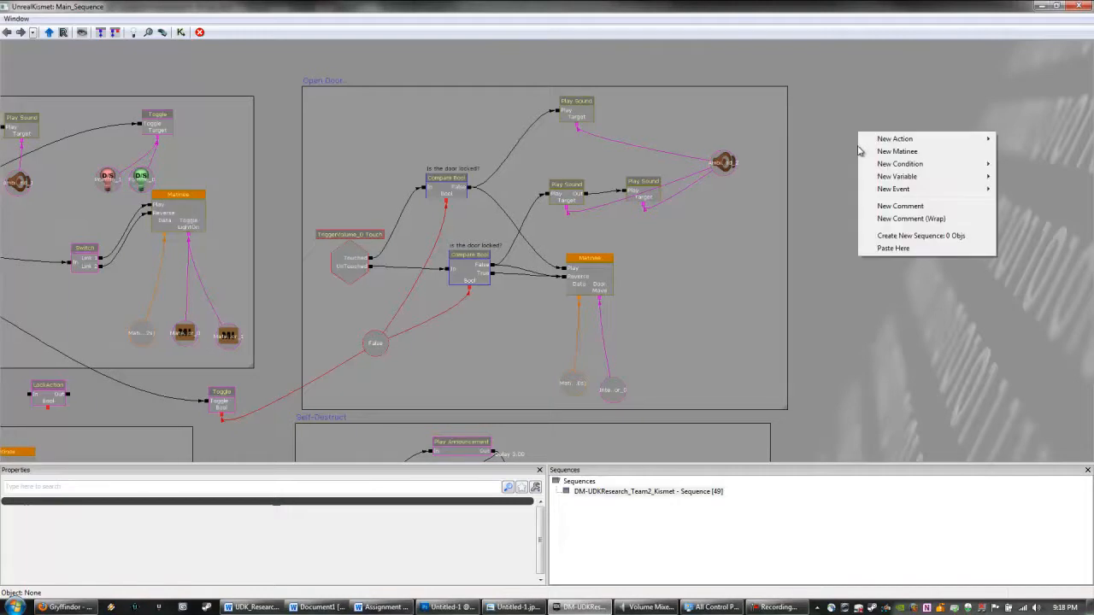
mouse_move(870, 138)
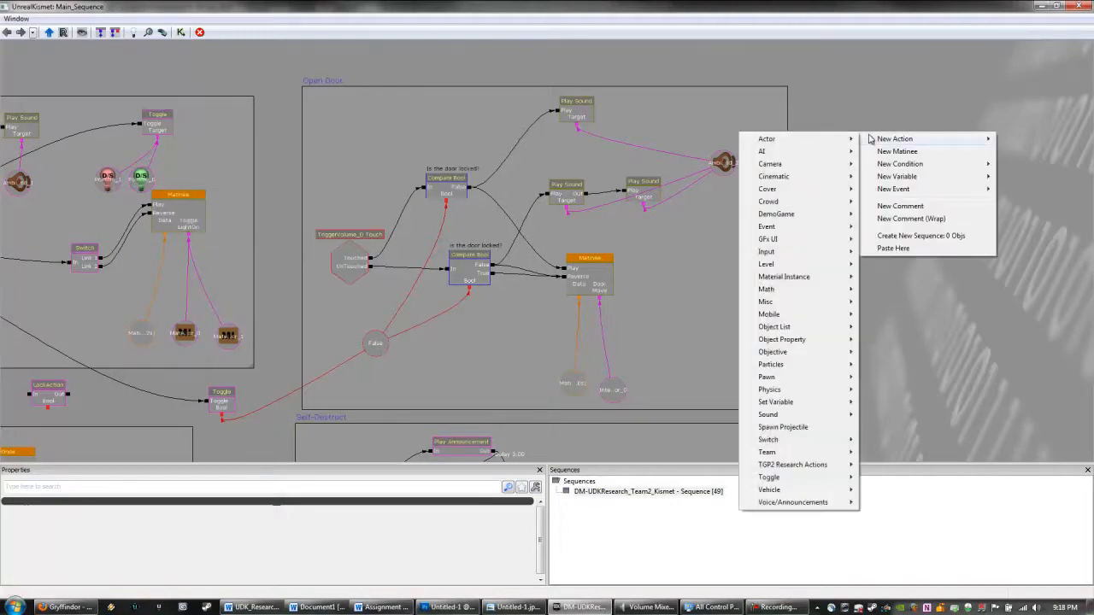
mouse_move(830, 140)
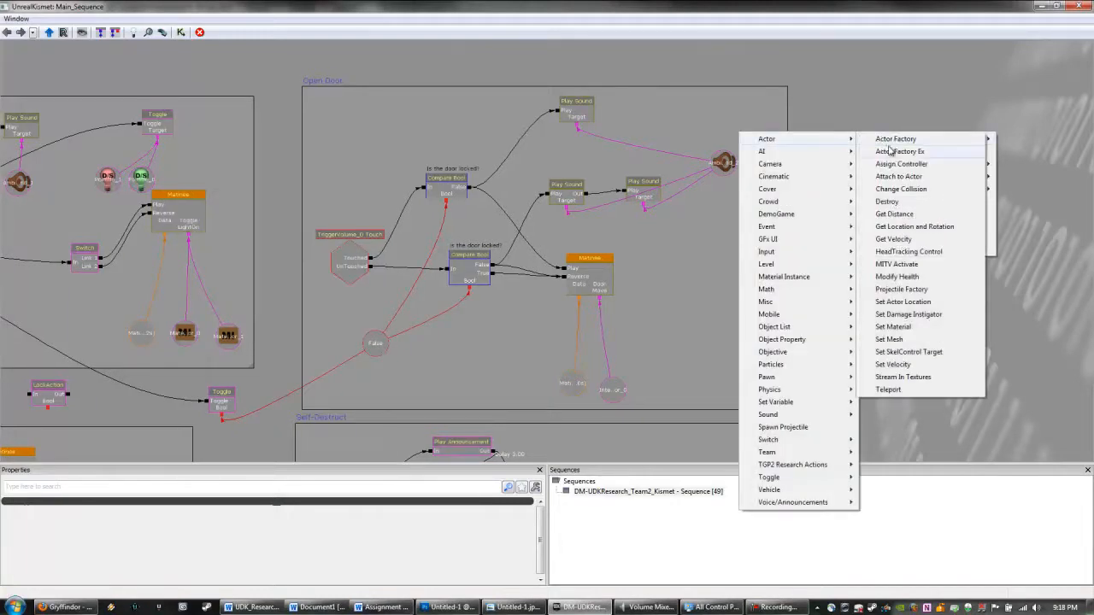
mouse_move(828, 180)
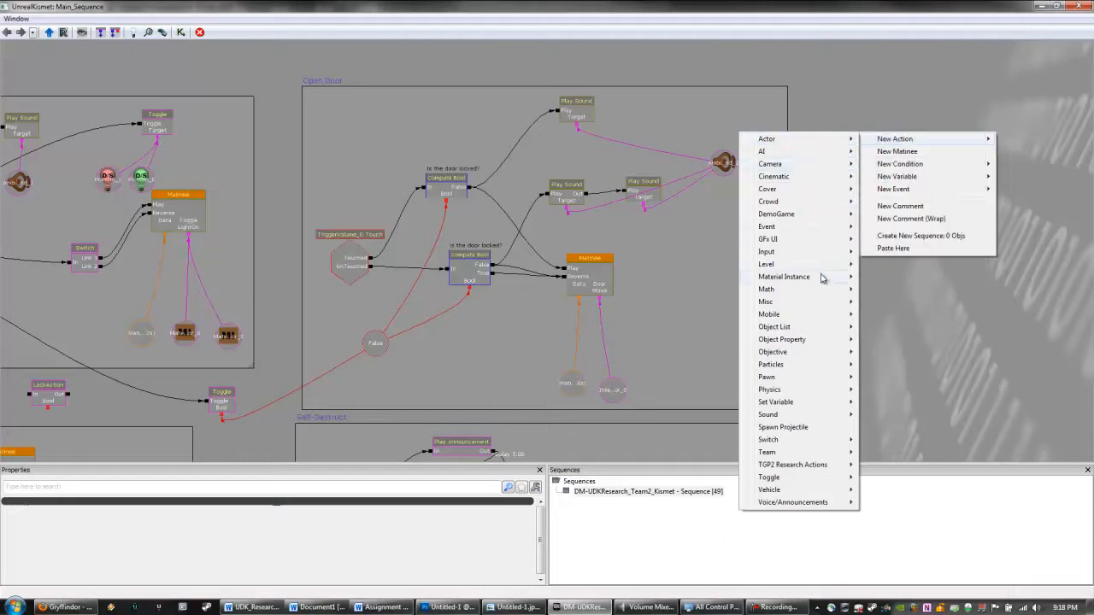
mouse_move(820, 282)
mouse_move(787, 482)
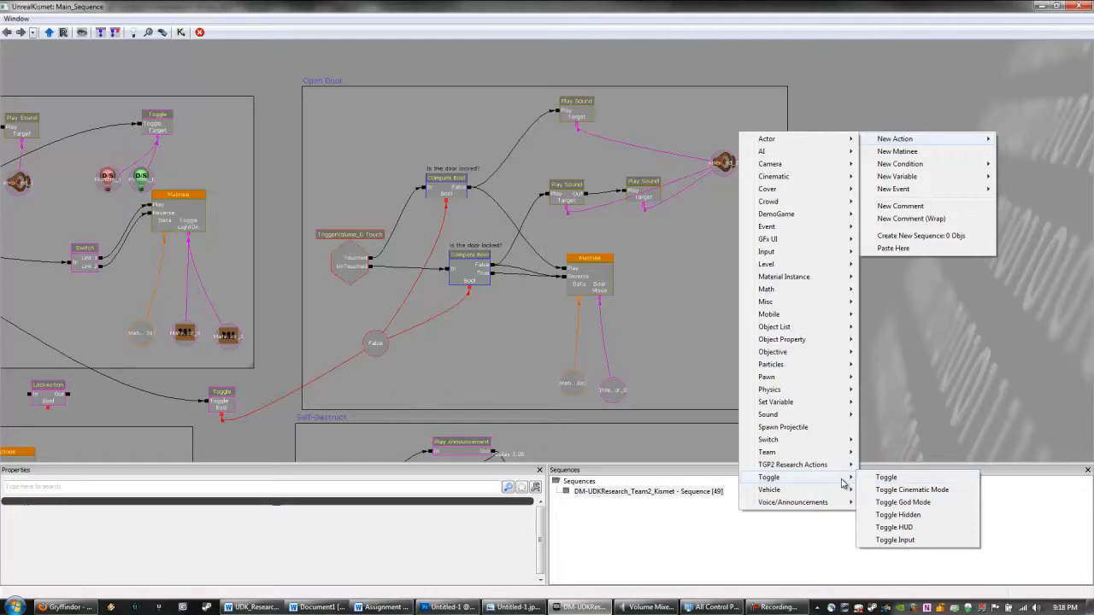
mouse_move(829, 504)
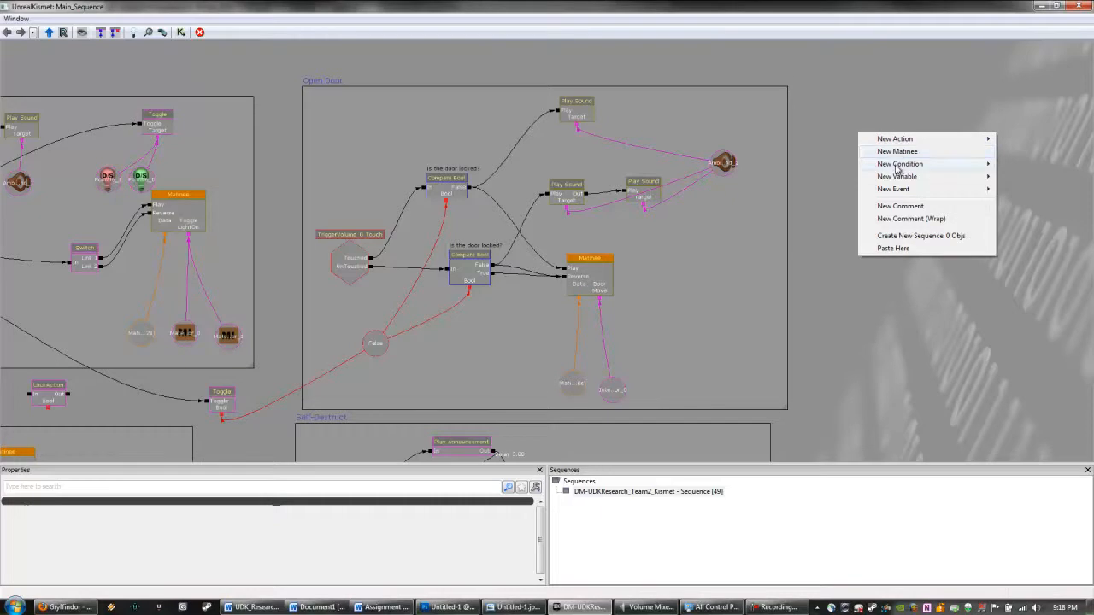
Step: Review the available new condition, variable and event types, including the Pawn and Particles events, without adding any
mouse_move(897, 169)
mouse_move(971, 182)
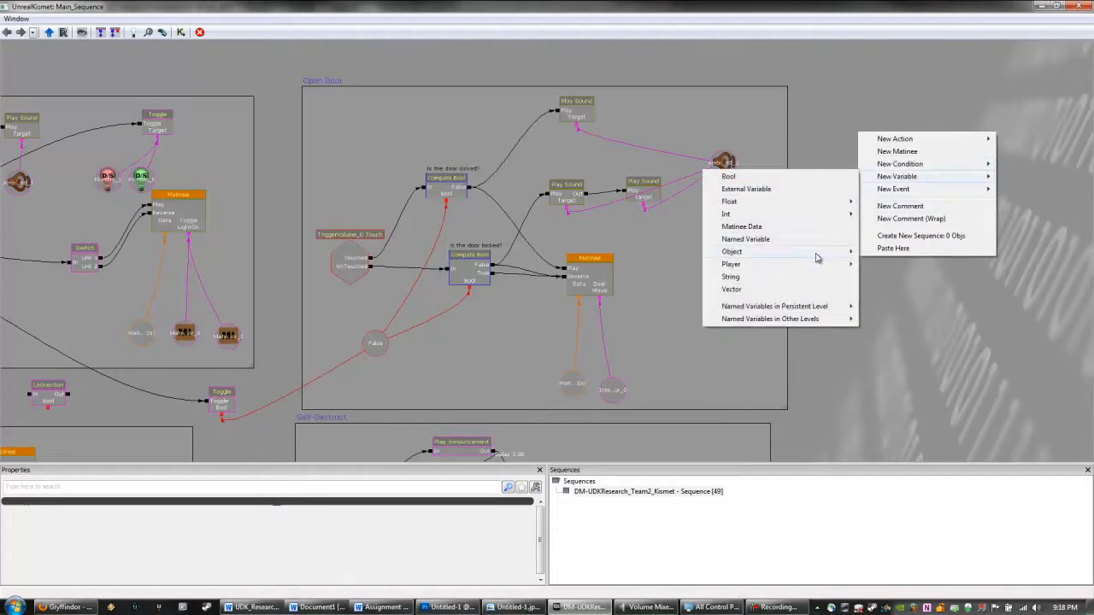
mouse_move(892, 190)
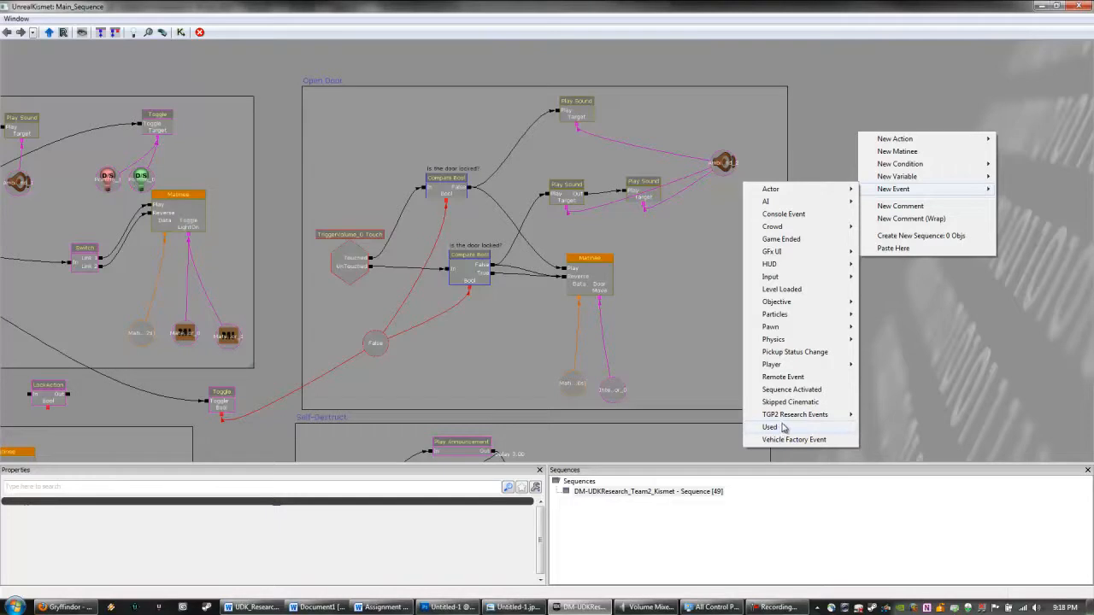
click(357, 258)
right_click(860, 264)
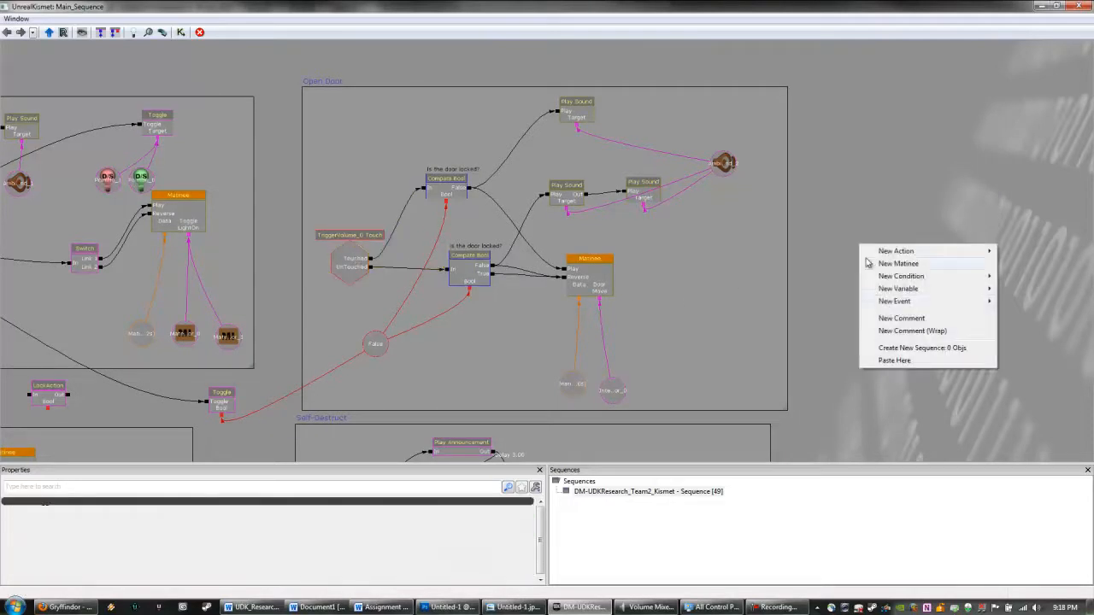
mouse_move(894, 300)
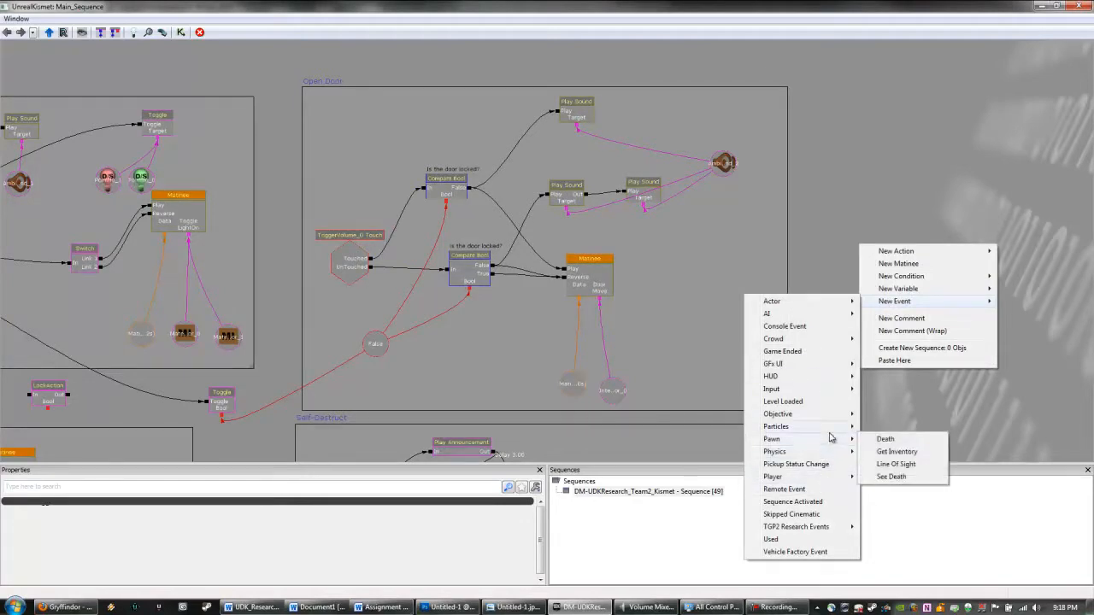
mouse_move(832, 435)
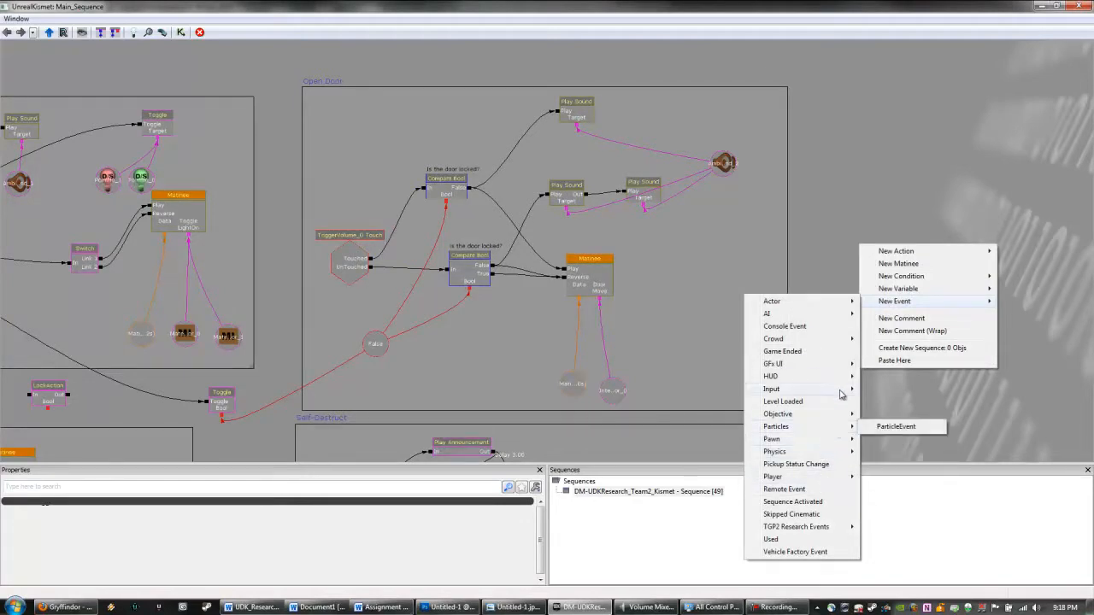
click(850, 233)
Step: Select the Matinee node in the Open Door group to show its properties
drag(849, 232, 996, 236)
drag(753, 217, 686, 251)
scroll(683, 249, down, 1)
scroll(700, 251, down, 1)
scroll(824, 239, up, 4)
click(709, 260)
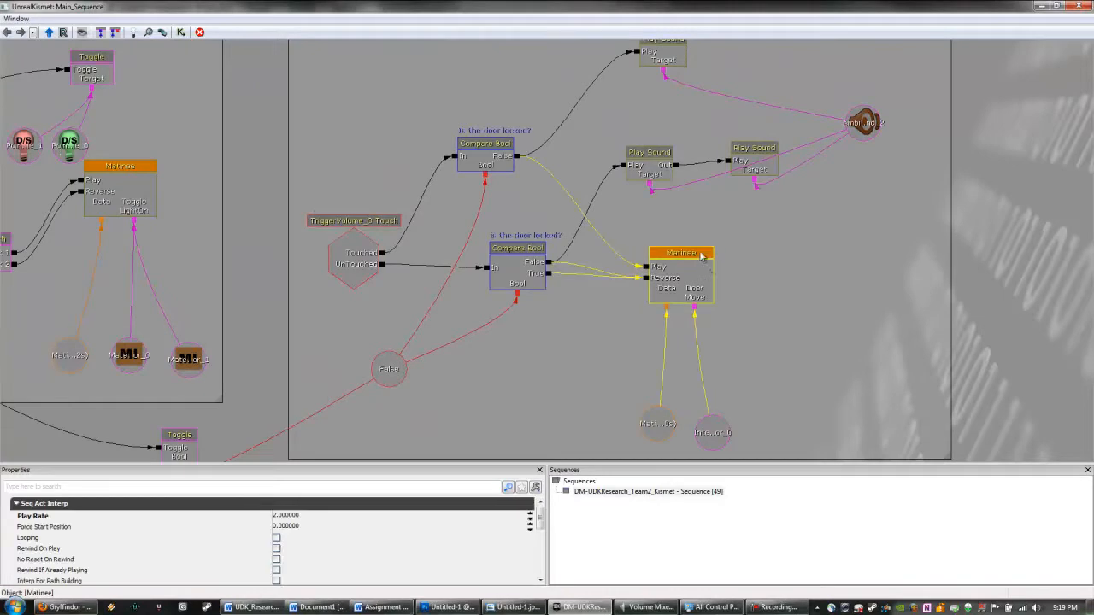
Step: Move the Matinee node in the Open Door group slightly closer to the Compare Bool nodes and clear the selection
mouse_move(701, 254)
mouse_down()
mouse_move(815, 259)
mouse_move(676, 250)
mouse_move(686, 252)
mouse_up()
click(746, 267)
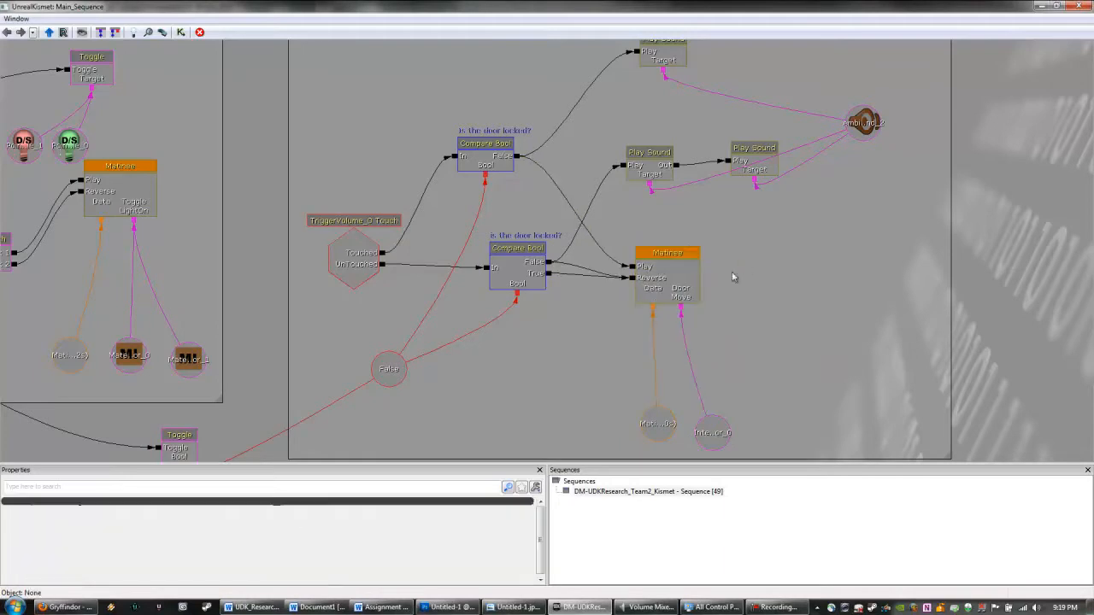
Step: Break the link from TriggerVolume_0 Touch's UnTouched output to the lower Compare Bool's In, and reconnect the two
click(471, 270)
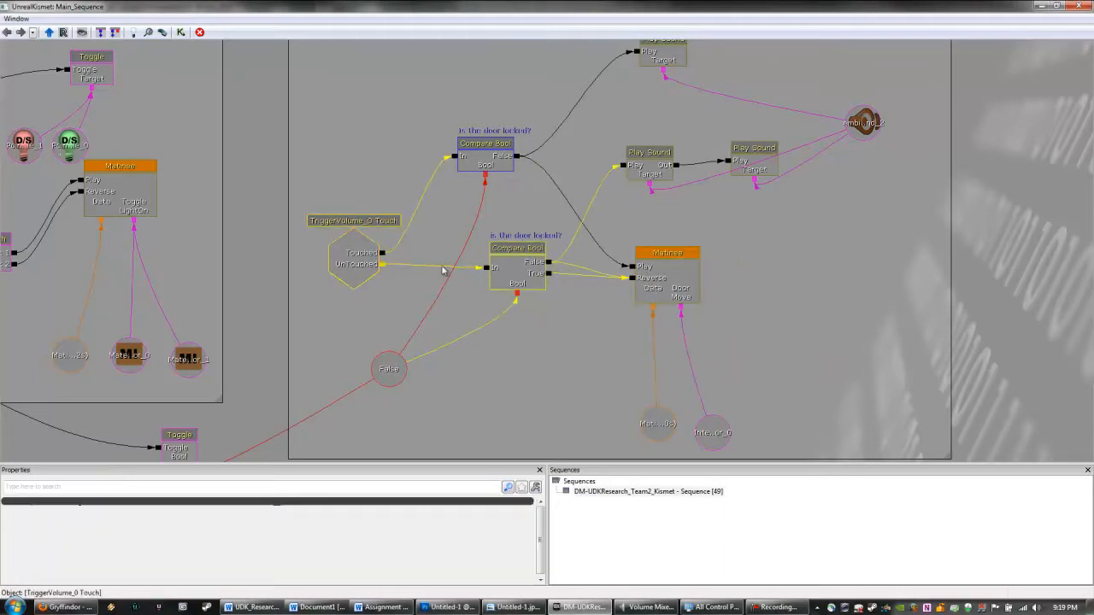
alt+click(418, 268)
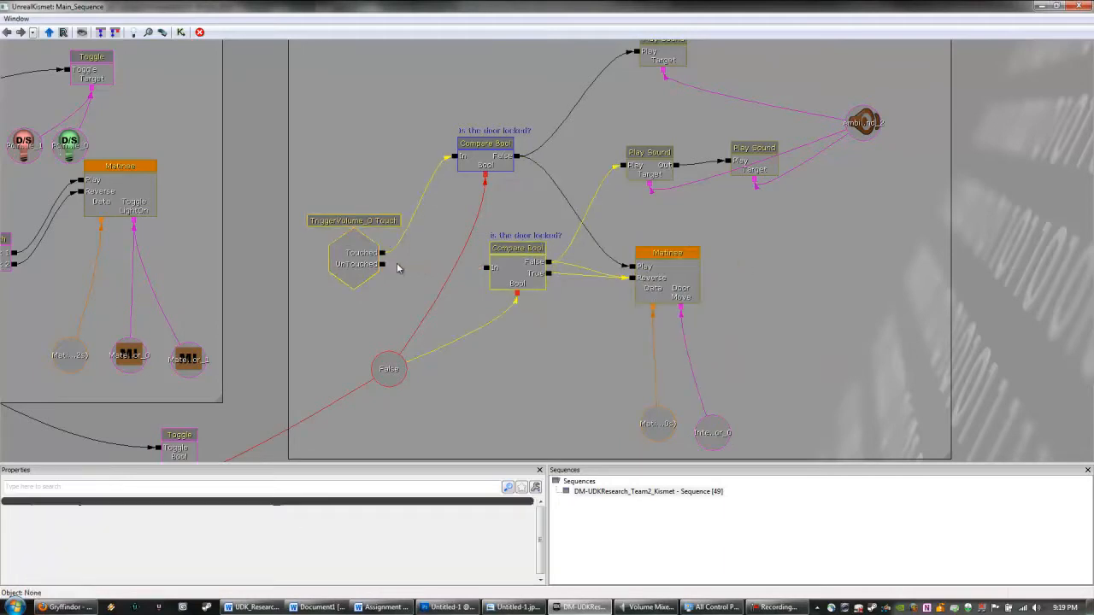
drag(384, 264, 485, 269)
Step: Review the link options on the lower Compare Bool's In connector, including Break Link To, without applying any
right_click(485, 270)
mouse_move(529, 279)
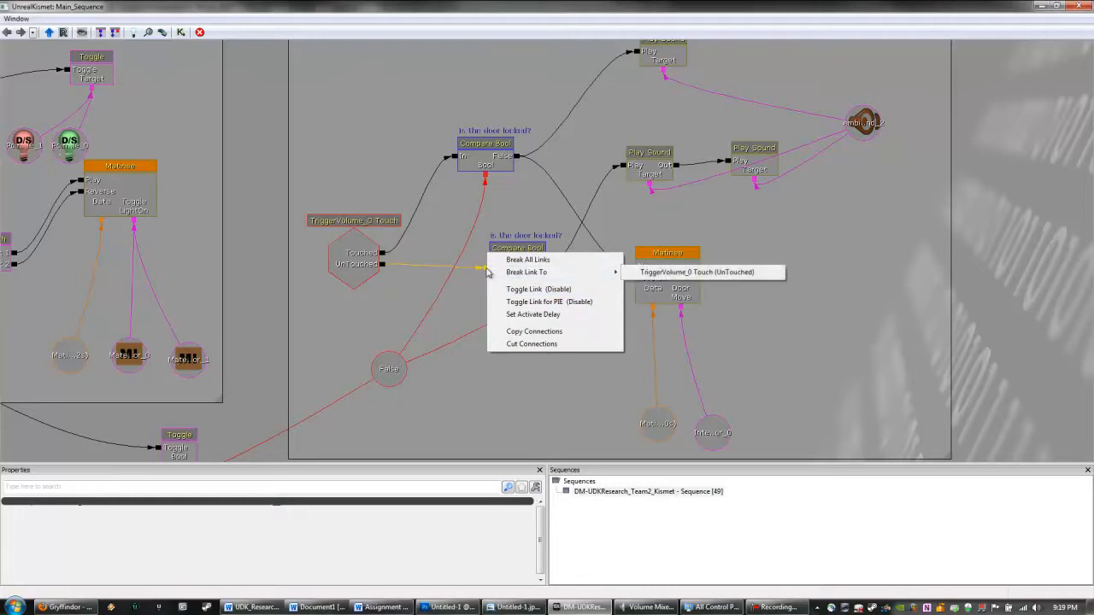
click(738, 246)
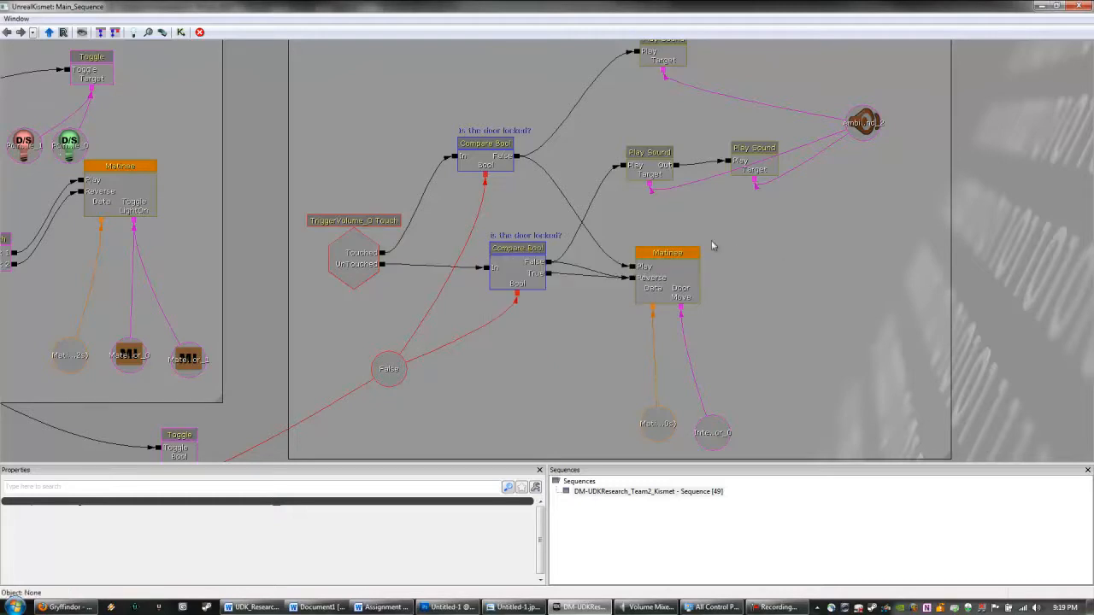
Step: Open the activate delay setting on the Out connector of the linked Play Sound node, and cancel without changing it
right_click(678, 170)
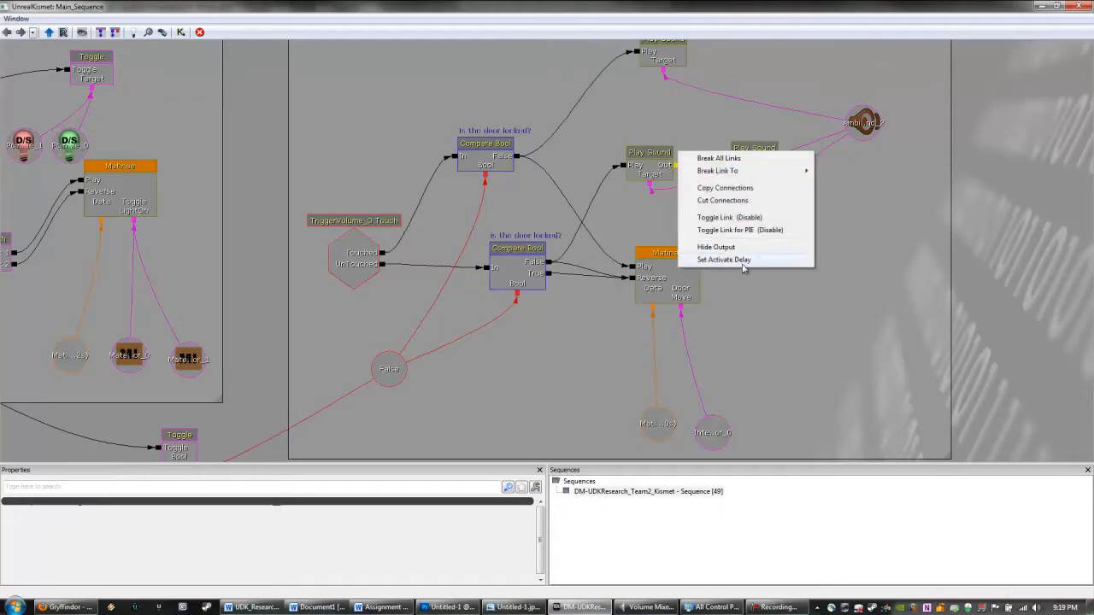
click(740, 260)
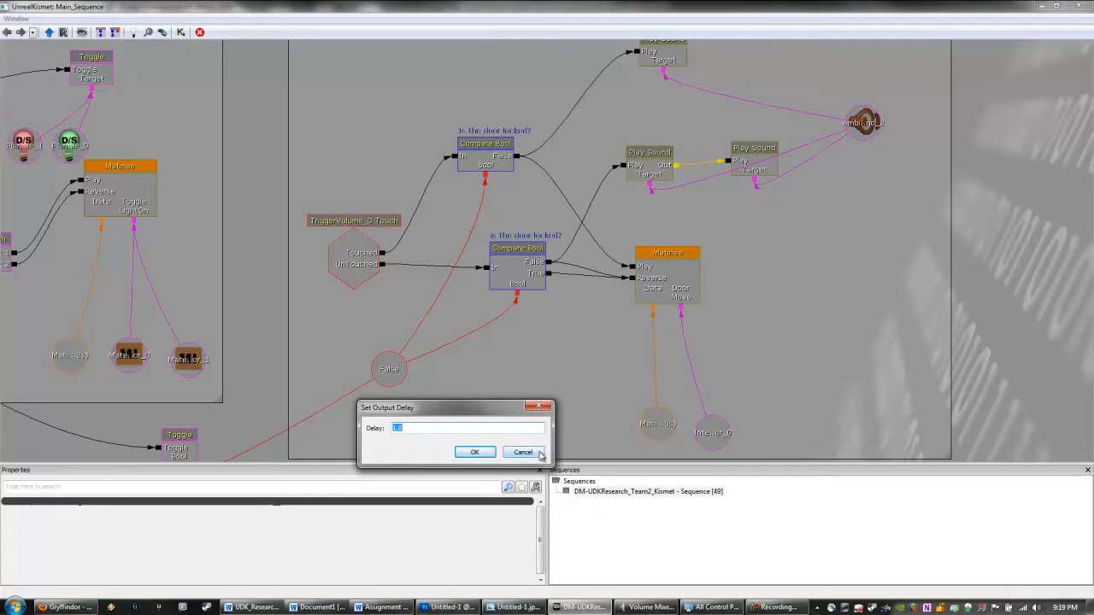
click(523, 452)
Step: Select the Matinee node in the Light Switch group and look through its properties down to the Sequence Object section
scroll(775, 385, down, 3)
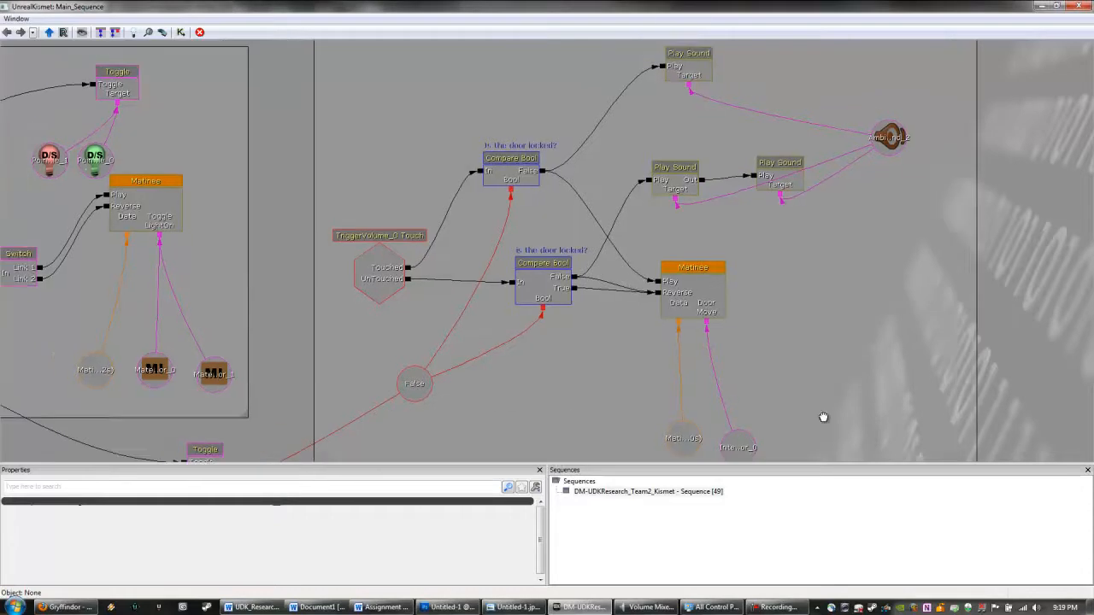
scroll(777, 379, up, 1)
drag(482, 357, 831, 373)
scroll(739, 329, down, 3)
scroll(740, 333, up, 2)
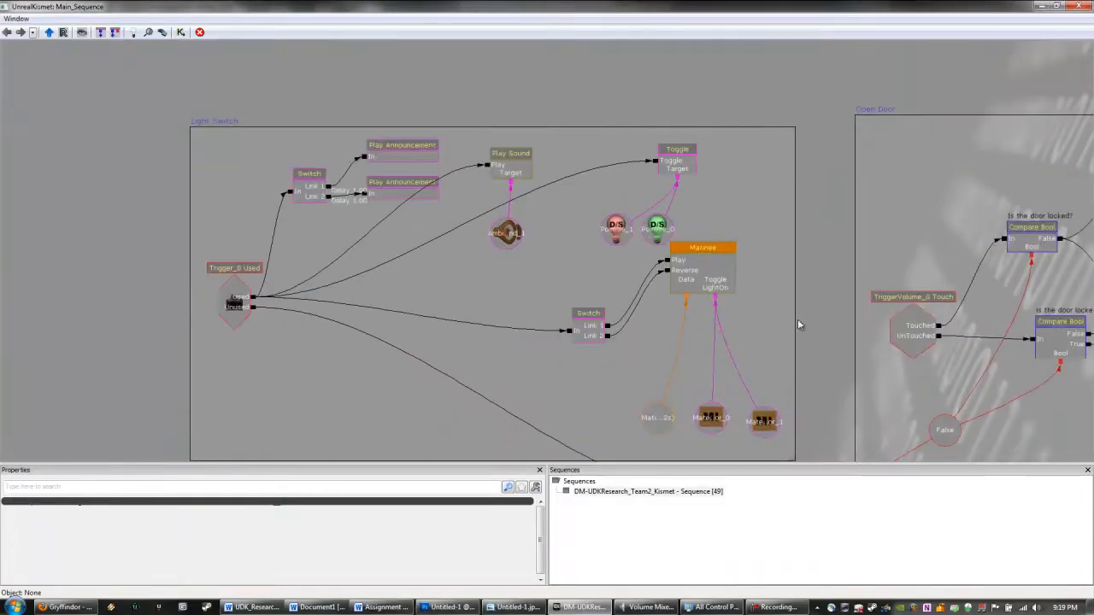
drag(827, 287, 830, 176)
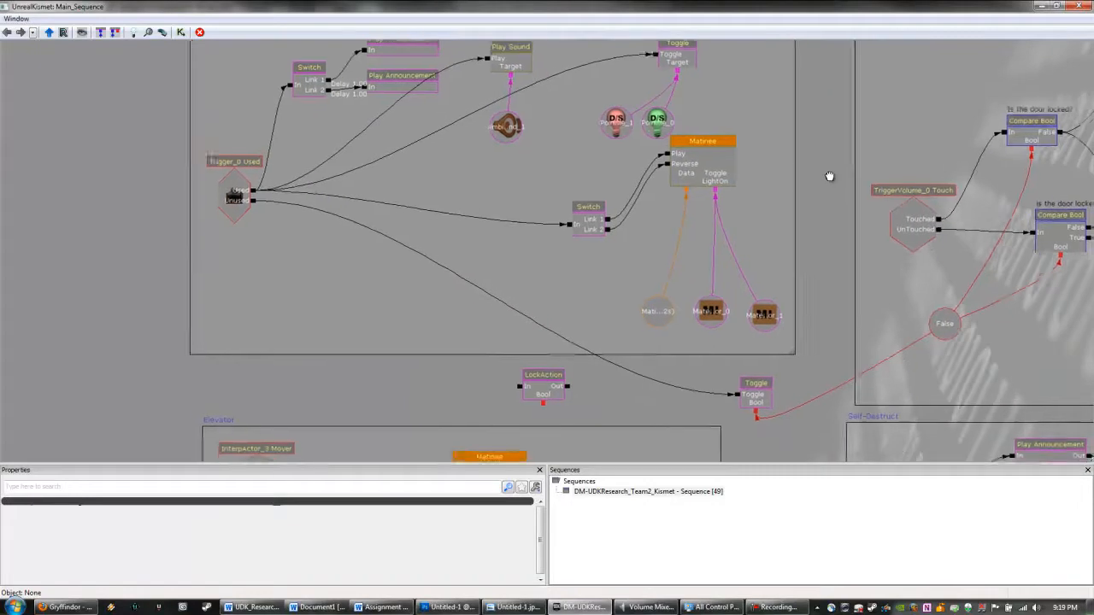
click(712, 139)
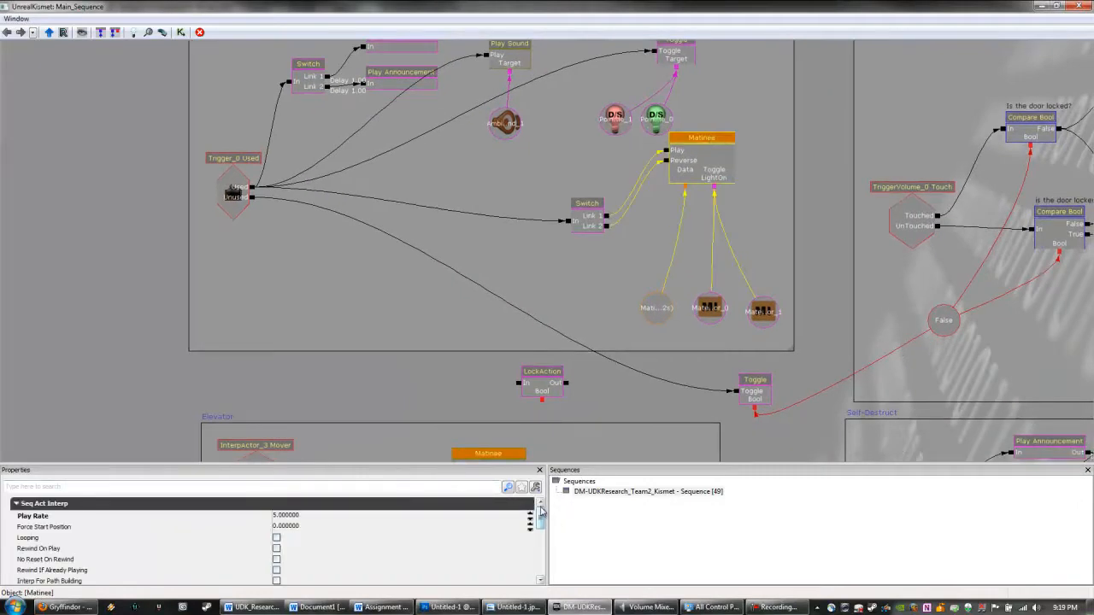
drag(539, 513, 446, 553)
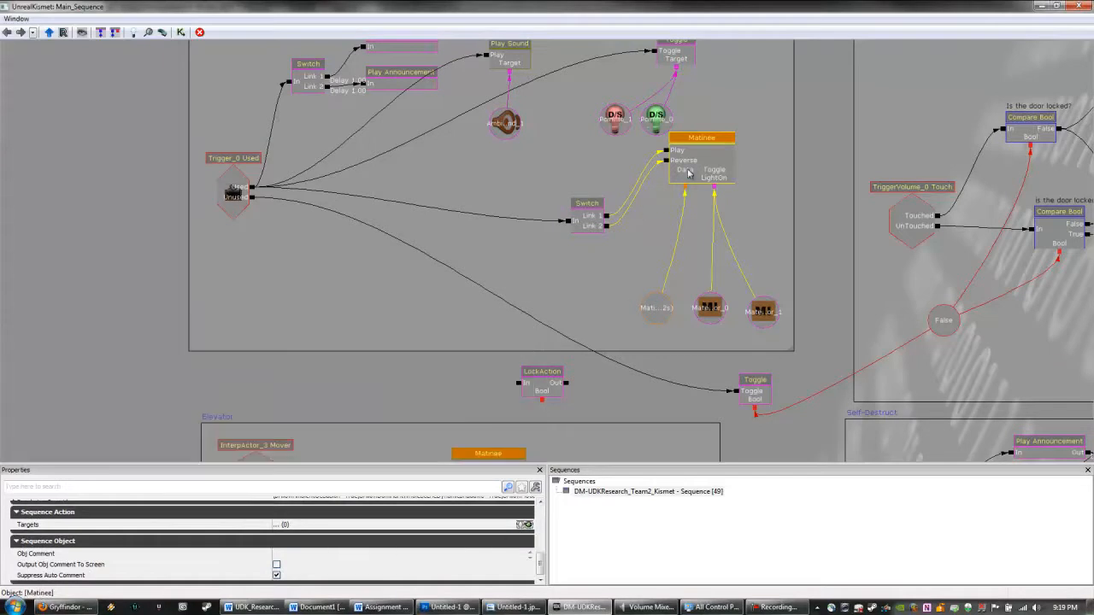
click(689, 170)
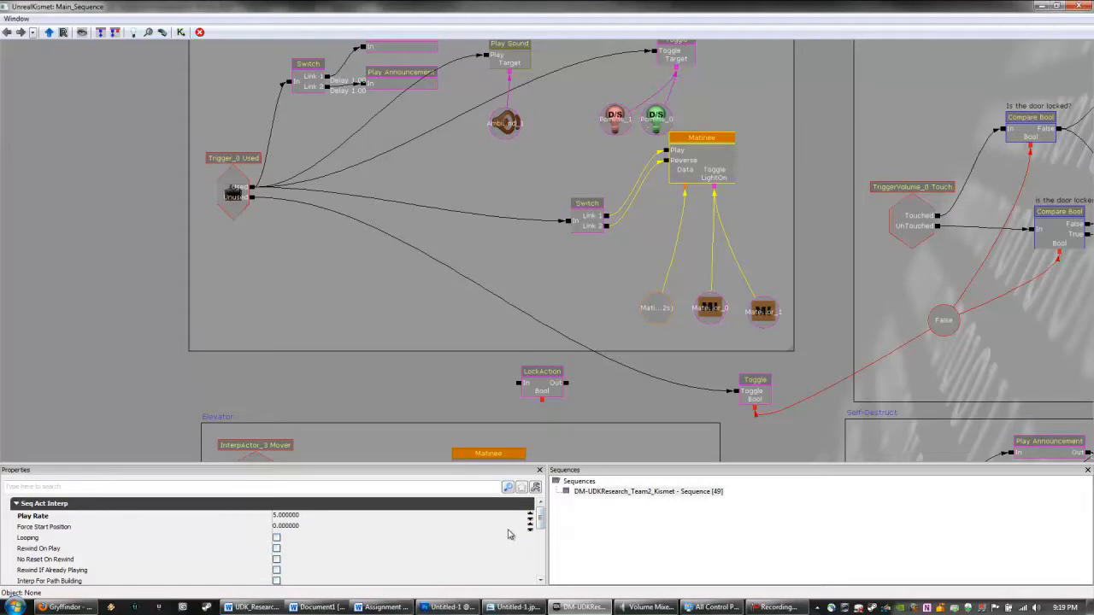
Step: Examine the Light Switch Matinee node's Seq Act Interp settings, including Play Rate, without changing them
mouse_move(541, 520)
mouse_down()
mouse_move(538, 577)
mouse_move(543, 515)
mouse_up()
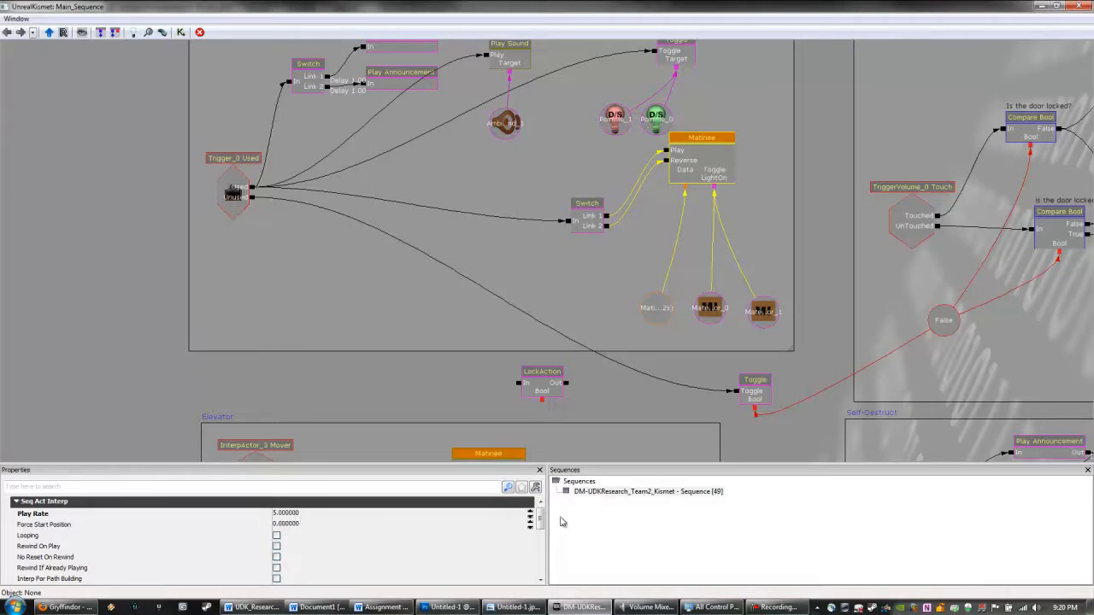
drag(541, 523, 543, 522)
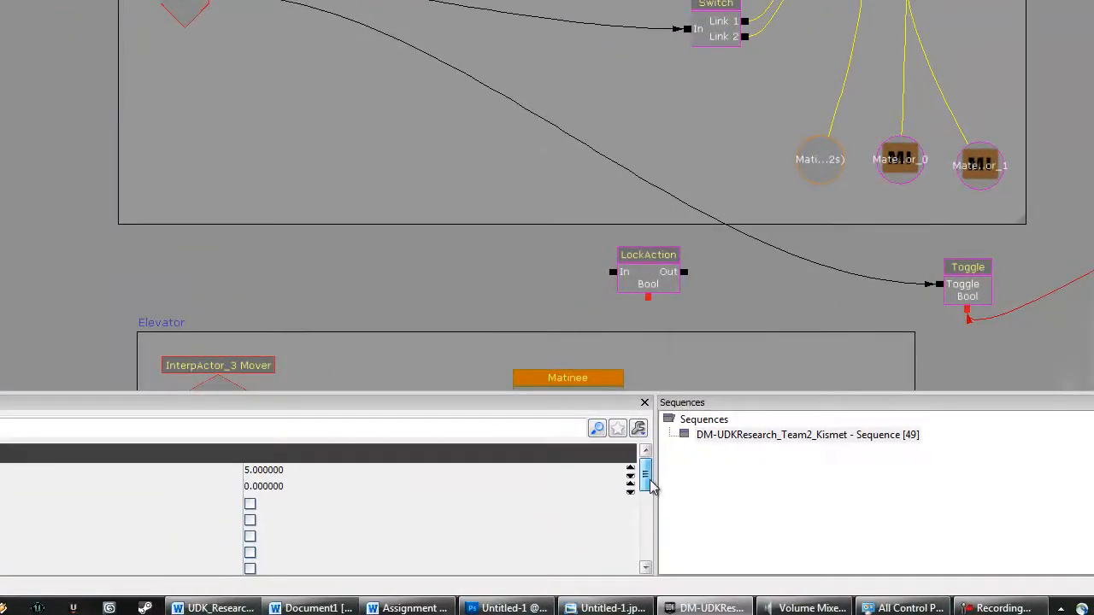
mouse_move(651, 486)
mouse_down()
mouse_move(647, 521)
mouse_move(642, 478)
mouse_up()
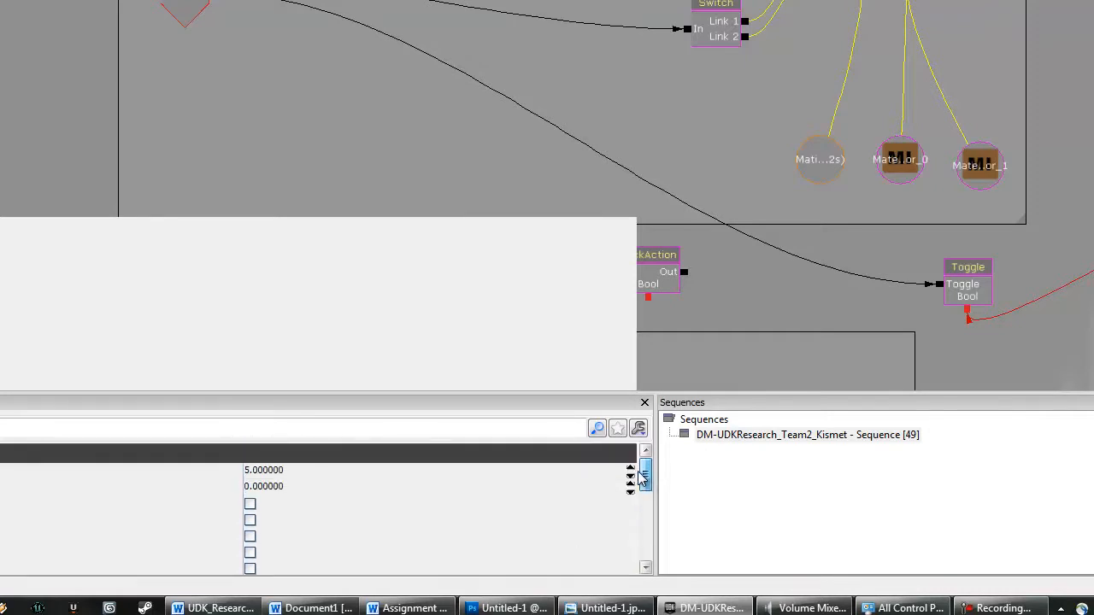
click(314, 462)
click(301, 468)
click(301, 470)
Step: Set the object comment of the Light Switch Matinee node to "Matinee Node"
drag(641, 476, 646, 545)
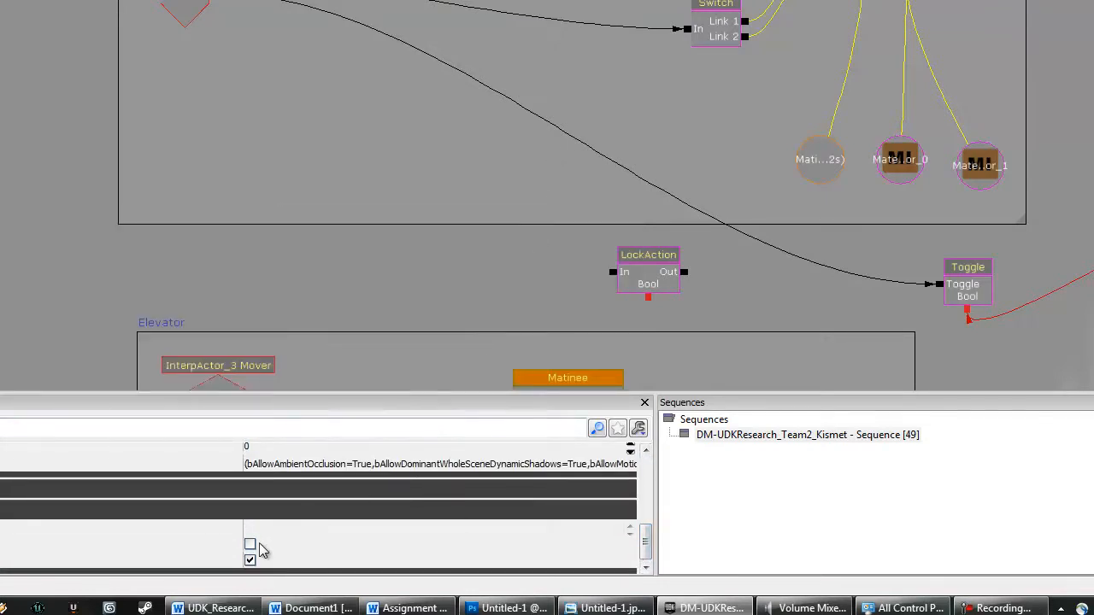
click(58, 528)
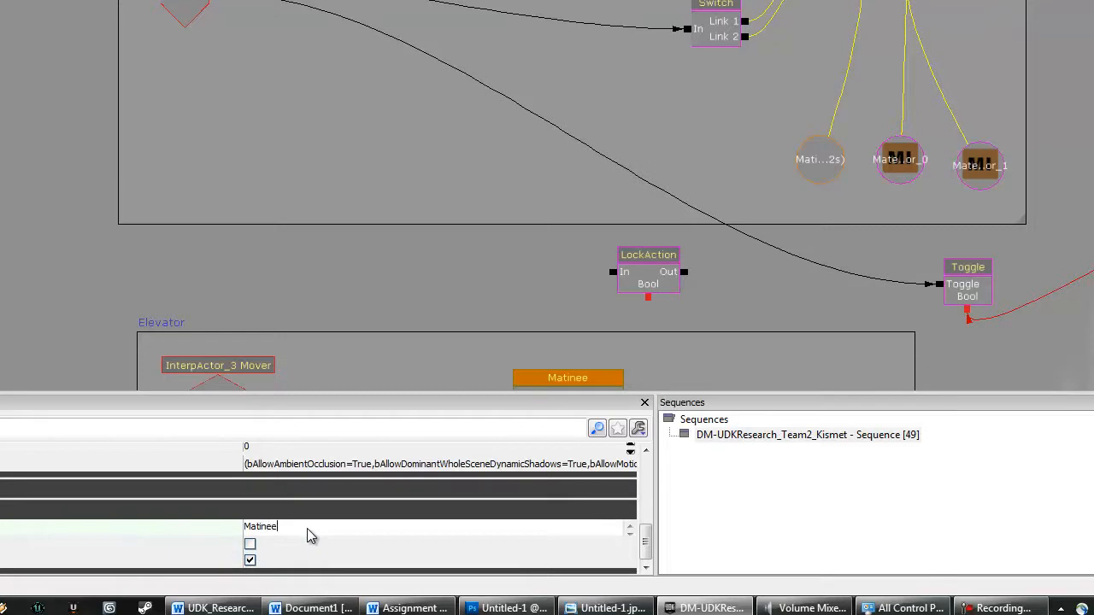
key(ctrl+a)
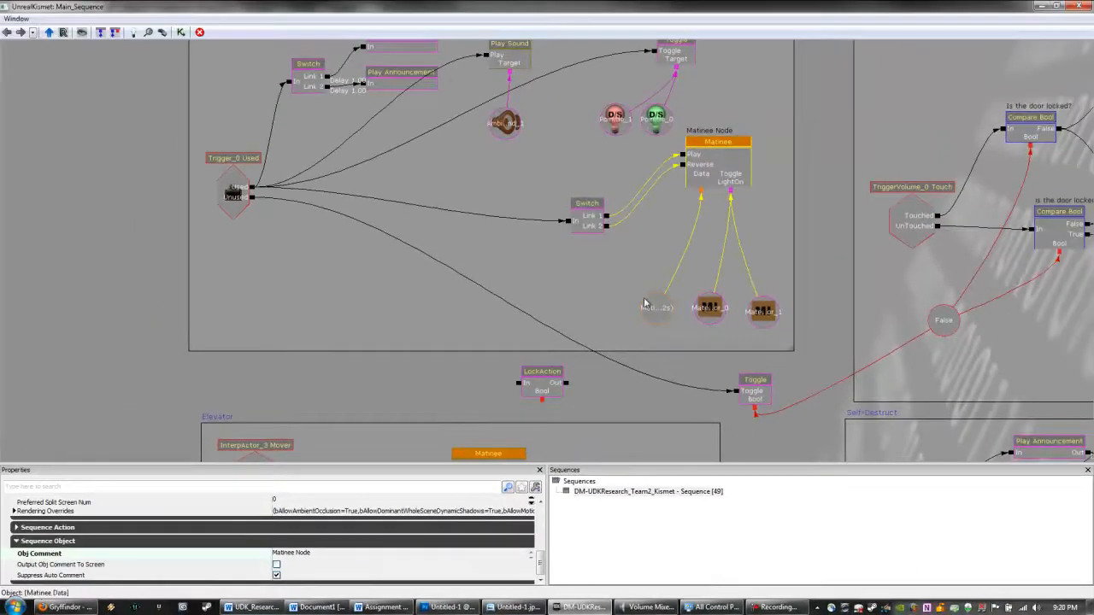
Step: Delete the object comment of the Light Switch Matinee node
click(367, 554)
key(Delete)
key(Return)
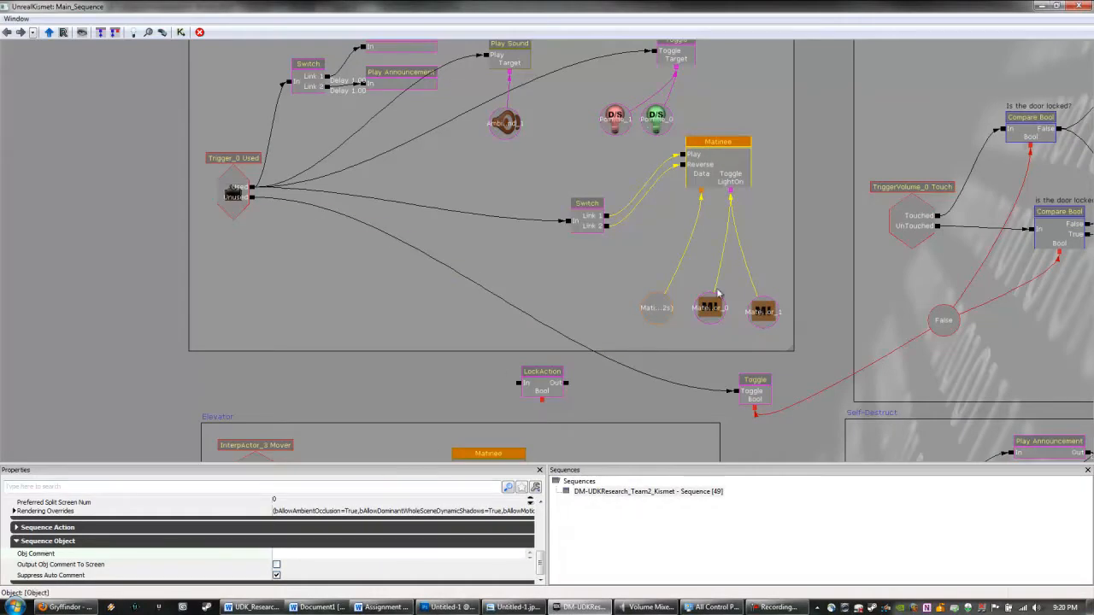
Step: Box-select all nodes of the Open Door group and wrap them in a new comment box titled "Door Comment Box"
drag(822, 243, 517, 417)
drag(633, 235, 513, 77)
ctrl+alt+drag(364, 92, 978, 442)
drag(999, 368, 1049, 373)
drag(1030, 255, 1074, 390)
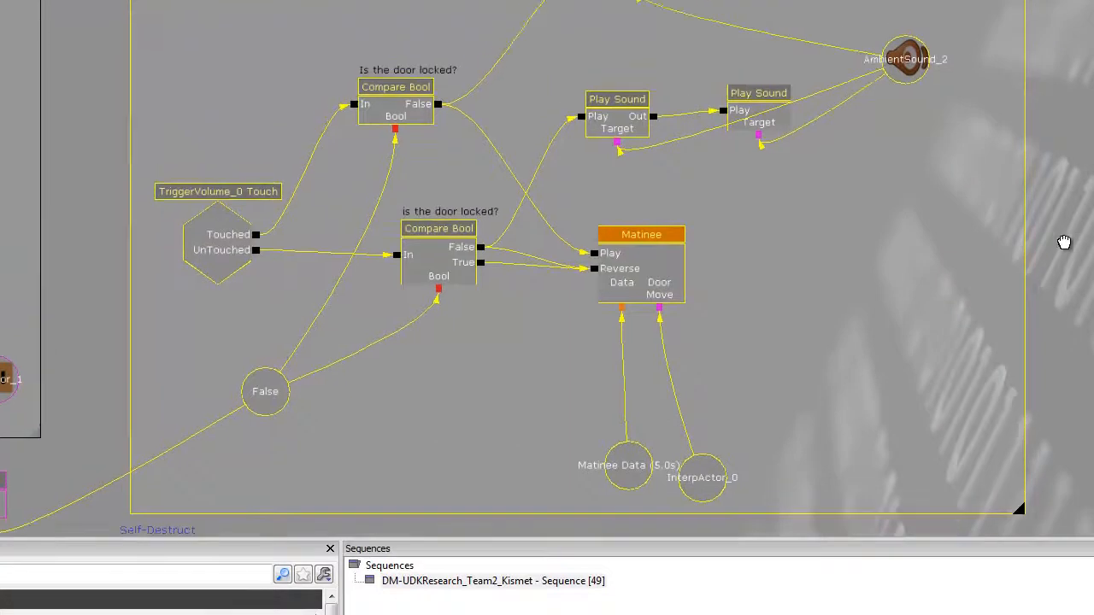
key(c)
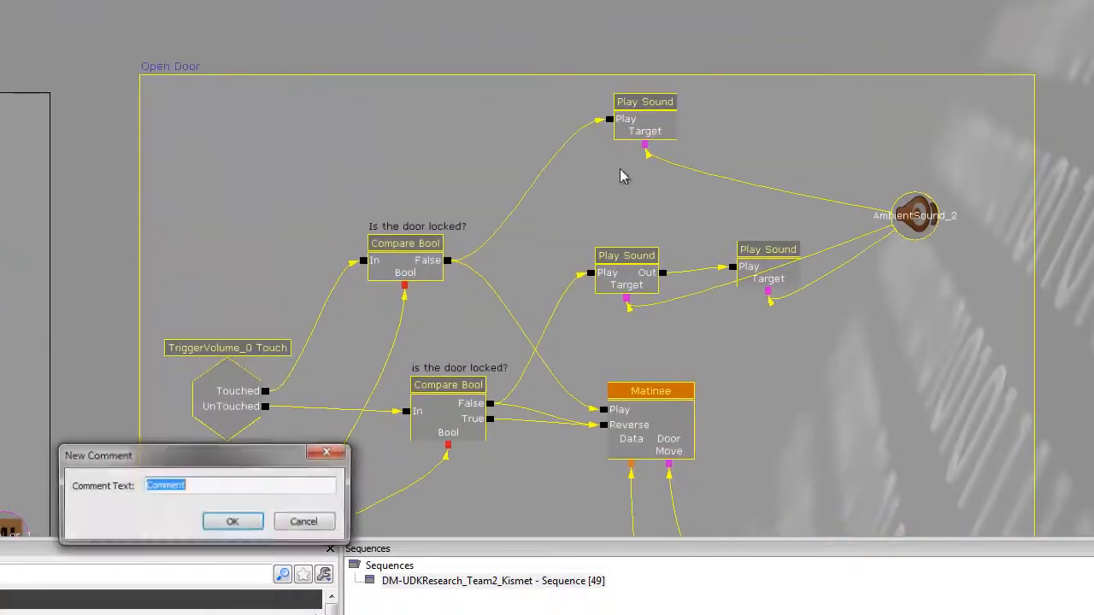
drag(241, 456, 119, 192)
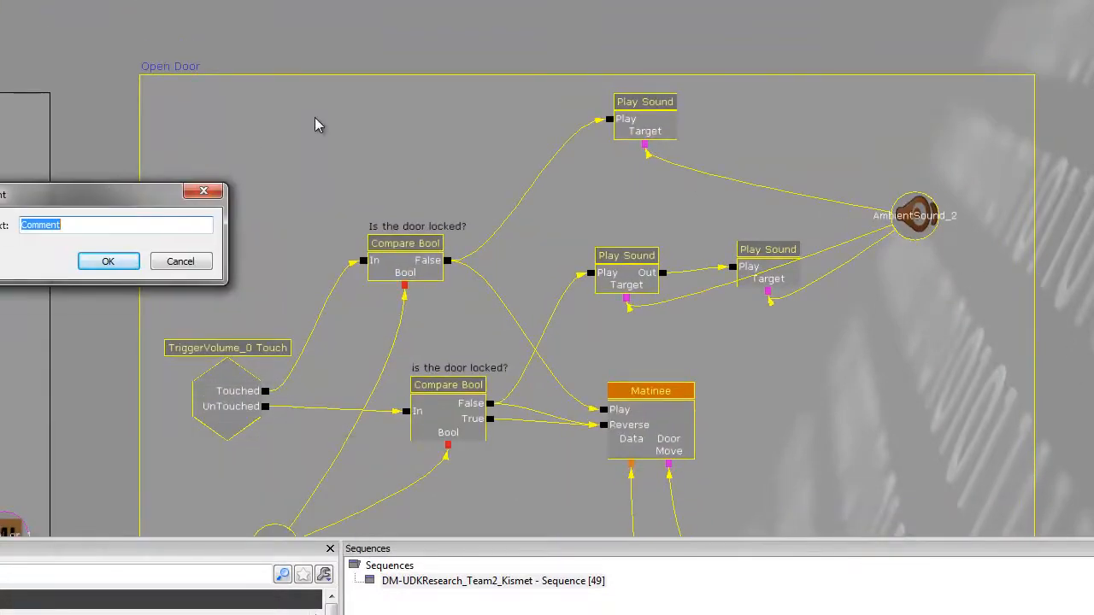
text(Door Comment Box)
key(Return)
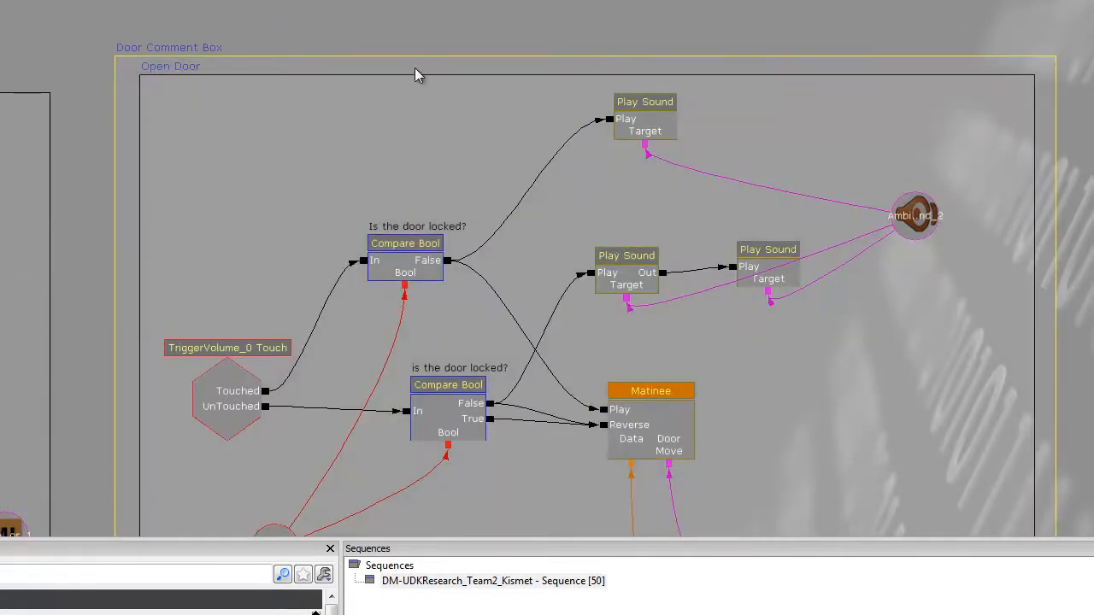
Step: Select the Door Comment Box frame and resize it slightly by its lower corner
click(154, 79)
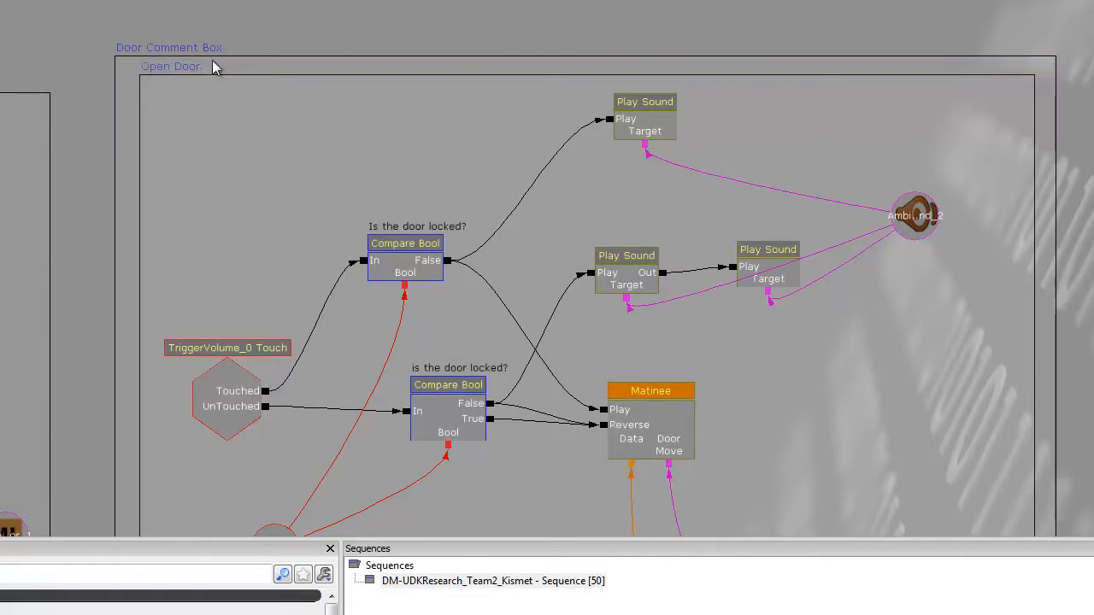
click(221, 62)
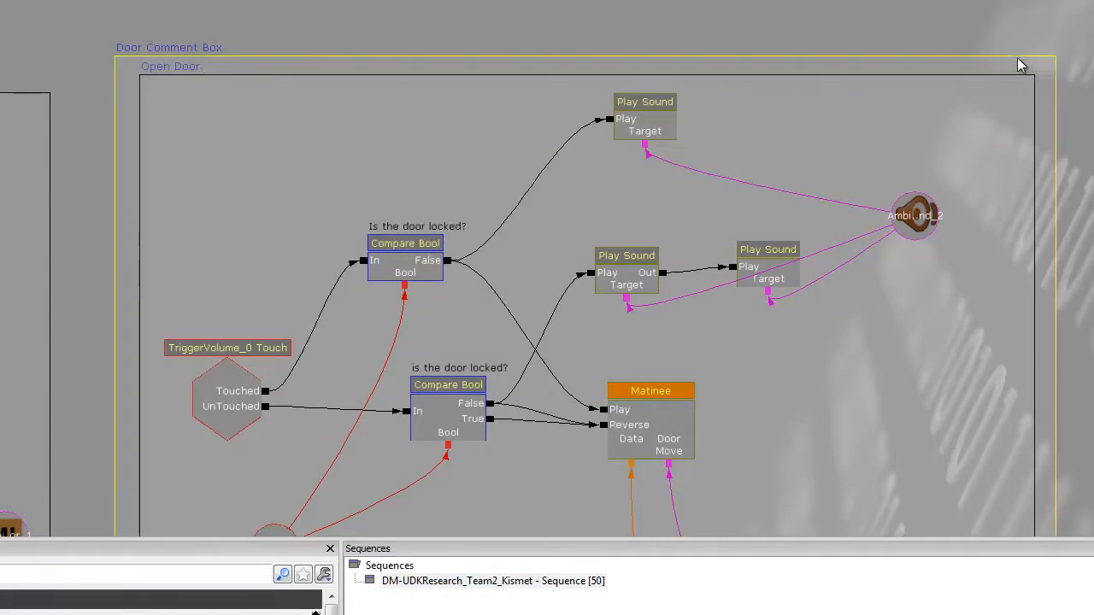
drag(965, 66, 738, 0)
drag(871, 286, 869, 134)
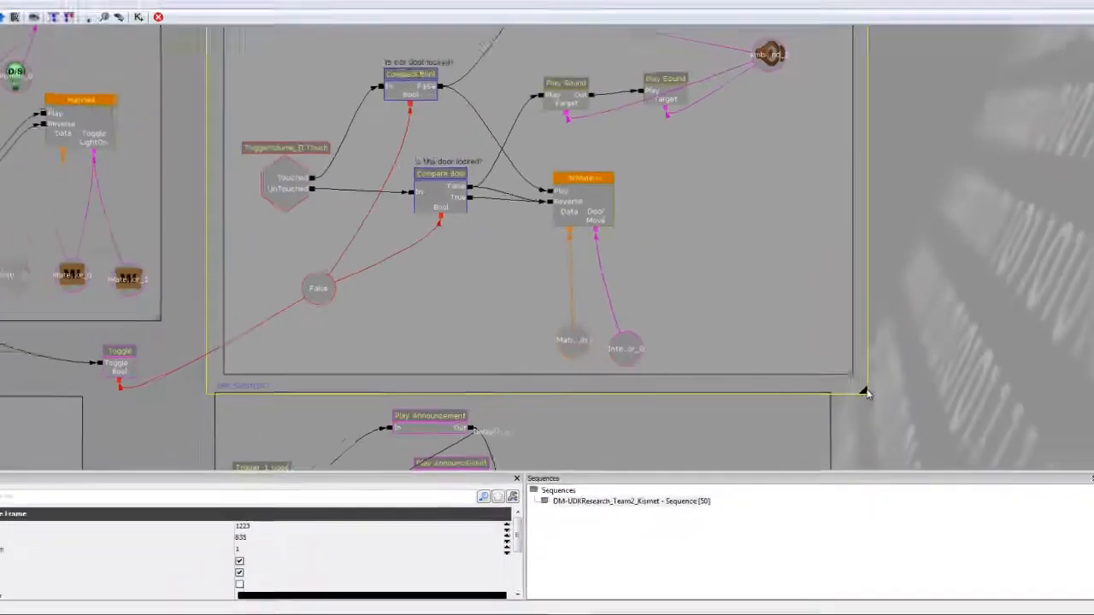
mouse_move(865, 393)
mouse_down()
mouse_move(822, 362)
mouse_move(584, 272)
mouse_move(796, 433)
mouse_move(764, 384)
mouse_move(878, 374)
mouse_move(838, 391)
mouse_move(908, 381)
mouse_move(991, 389)
mouse_move(949, 373)
mouse_move(866, 380)
mouse_up()
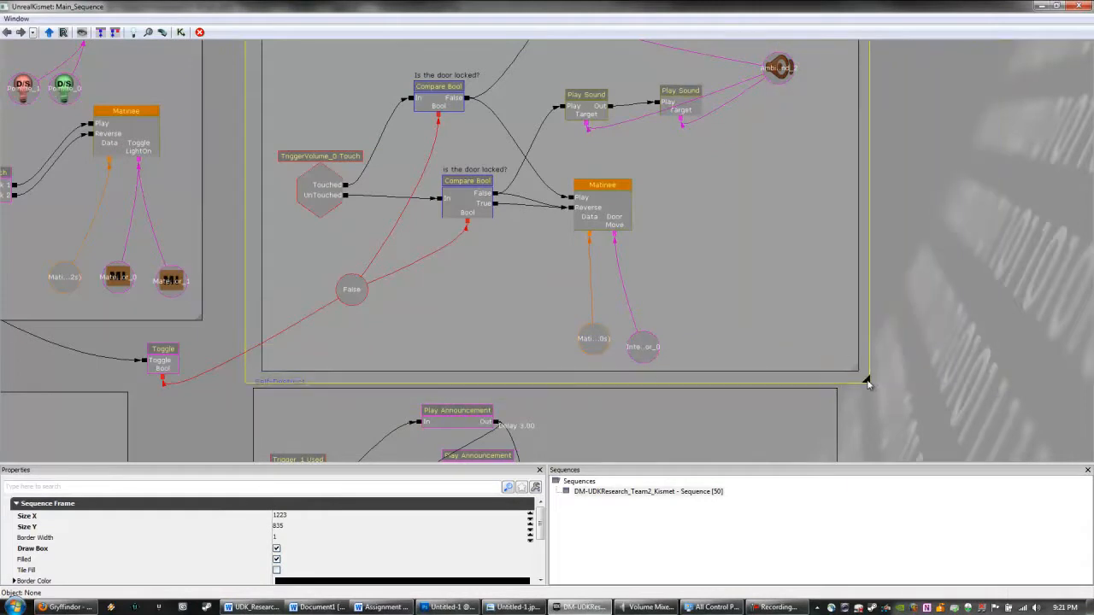
Step: Set the Door Comment Box frame's border width to 5
click(305, 518)
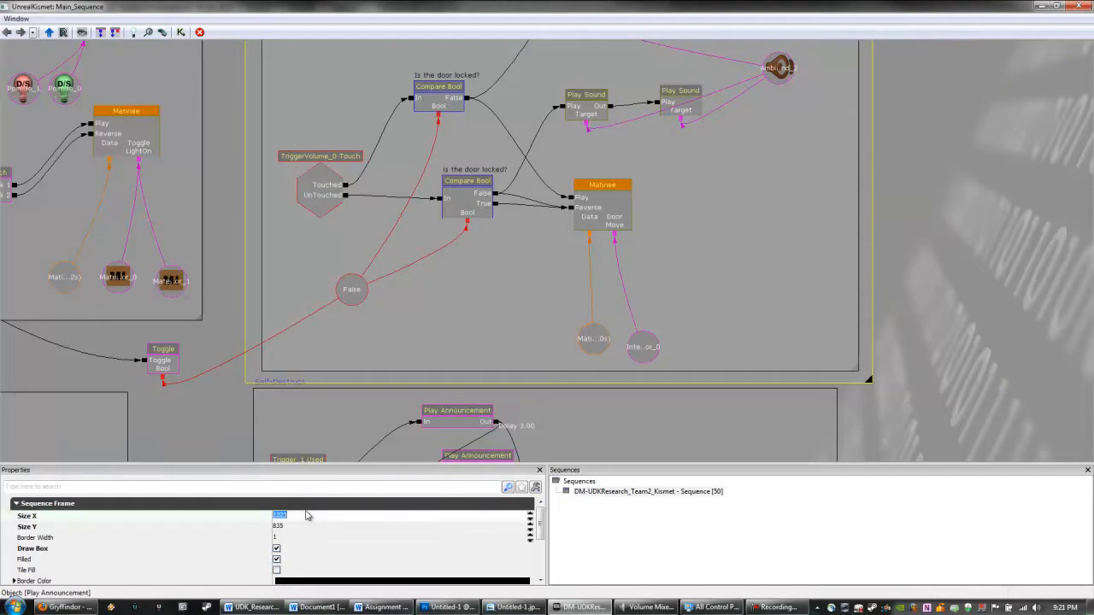
click(339, 527)
click(317, 538)
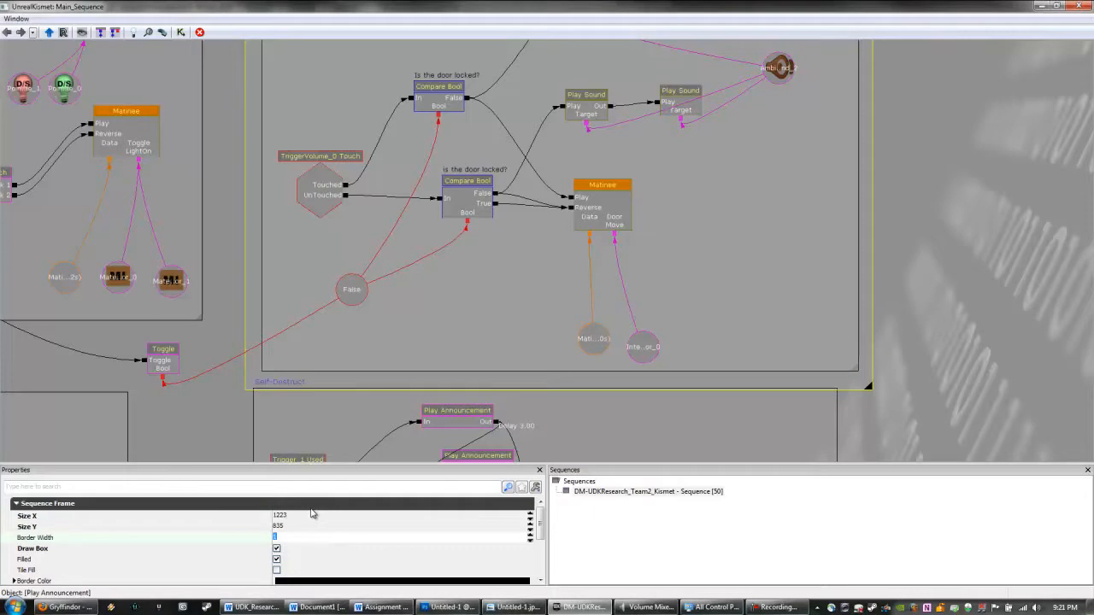
text(5)
key(Return)
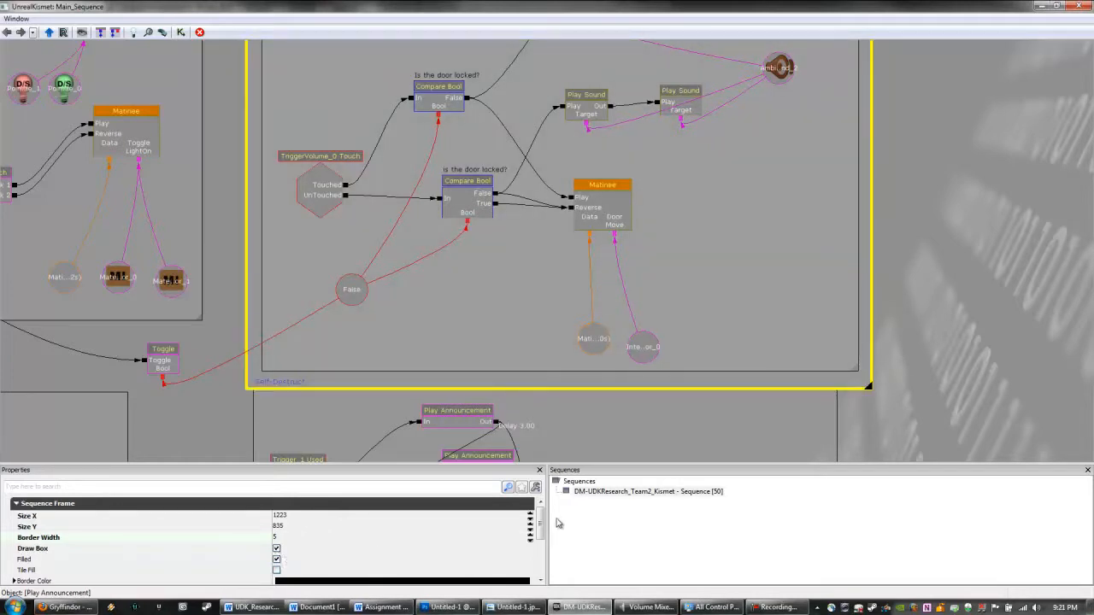
Step: Review the frame's fill color, fill texture, fill material and object comment properties without changing them
scroll(542, 536, down, 1)
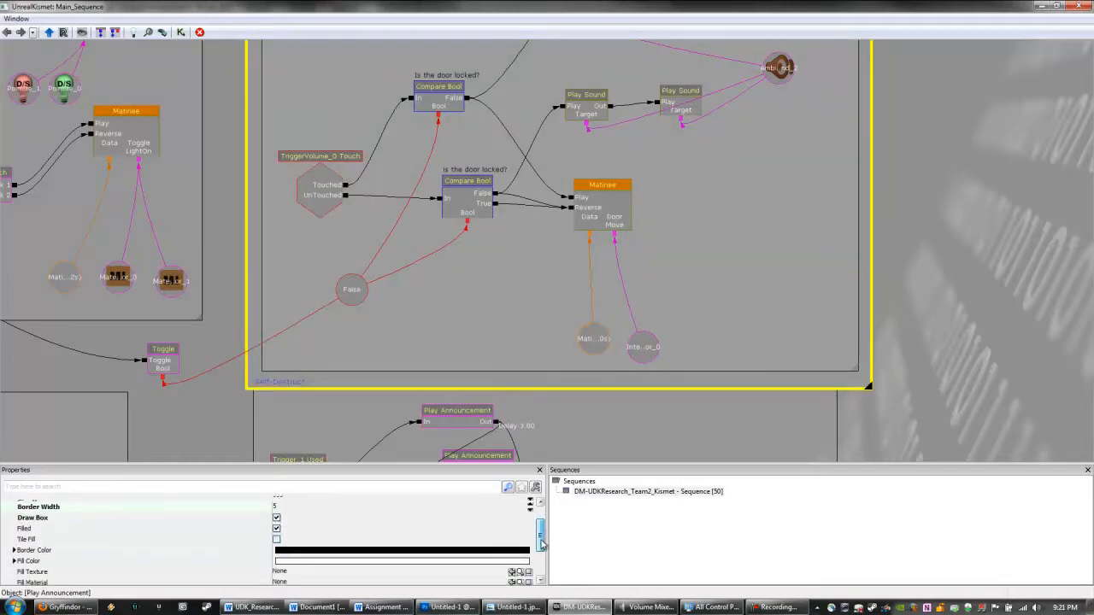
scroll(542, 543, down, 1)
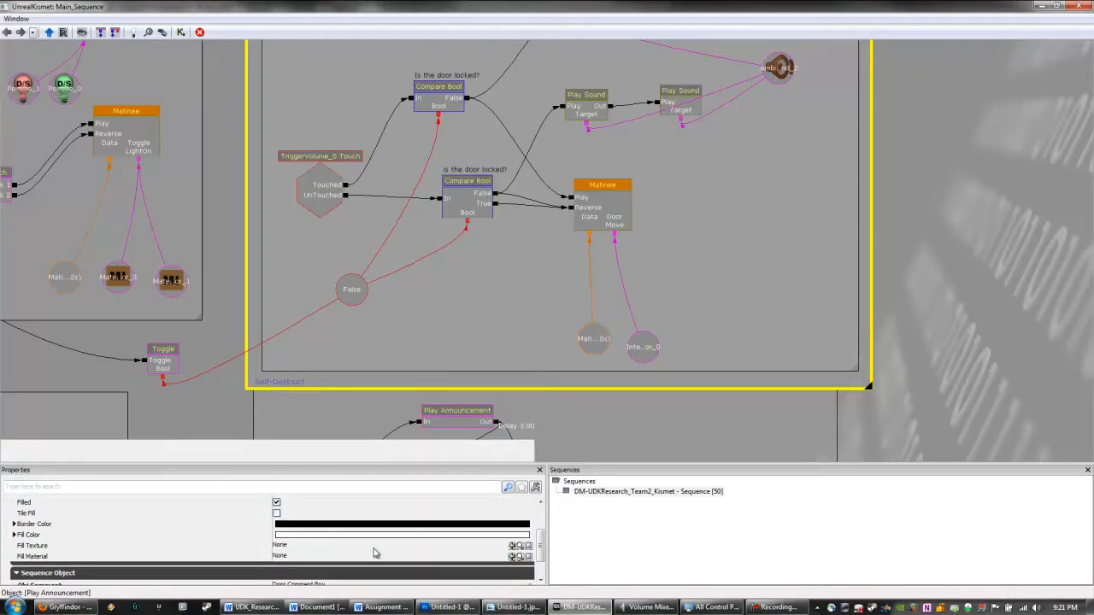
click(400, 549)
click(518, 547)
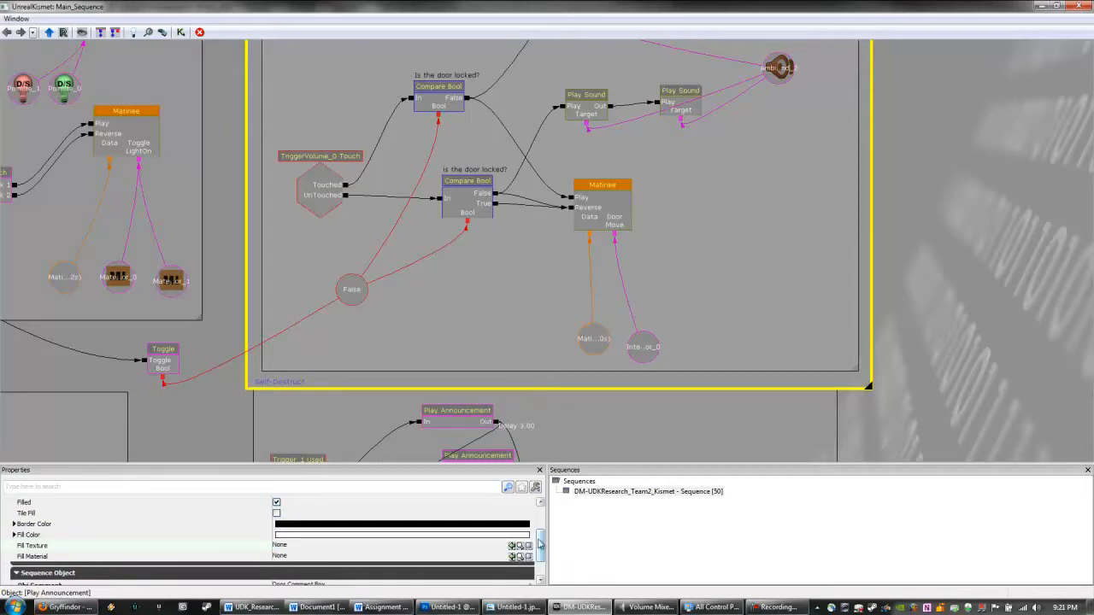
drag(538, 547, 539, 557)
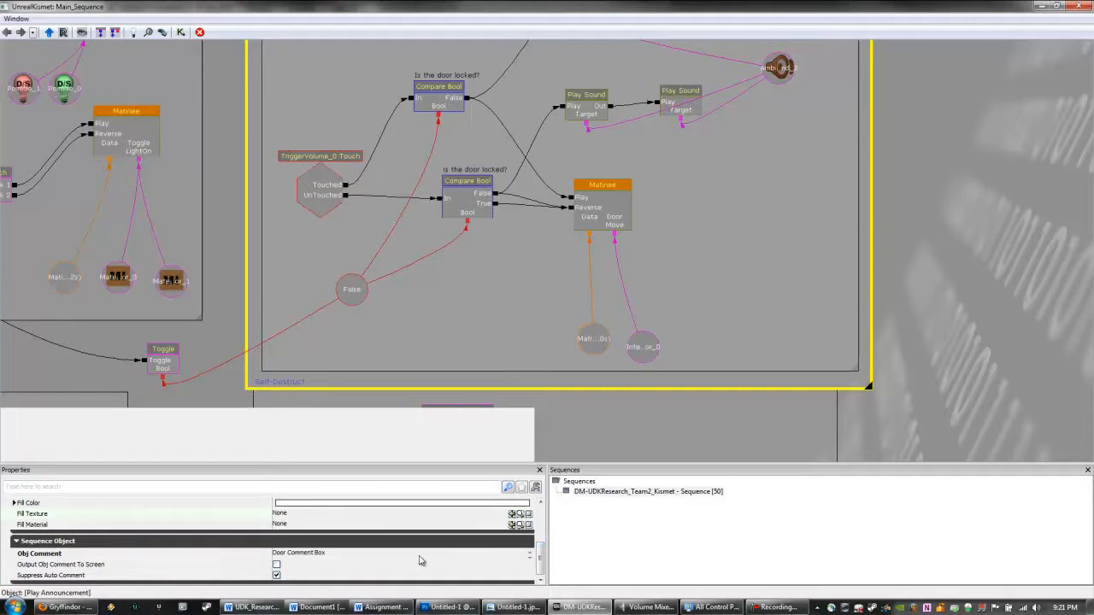
scroll(918, 415, down, 5)
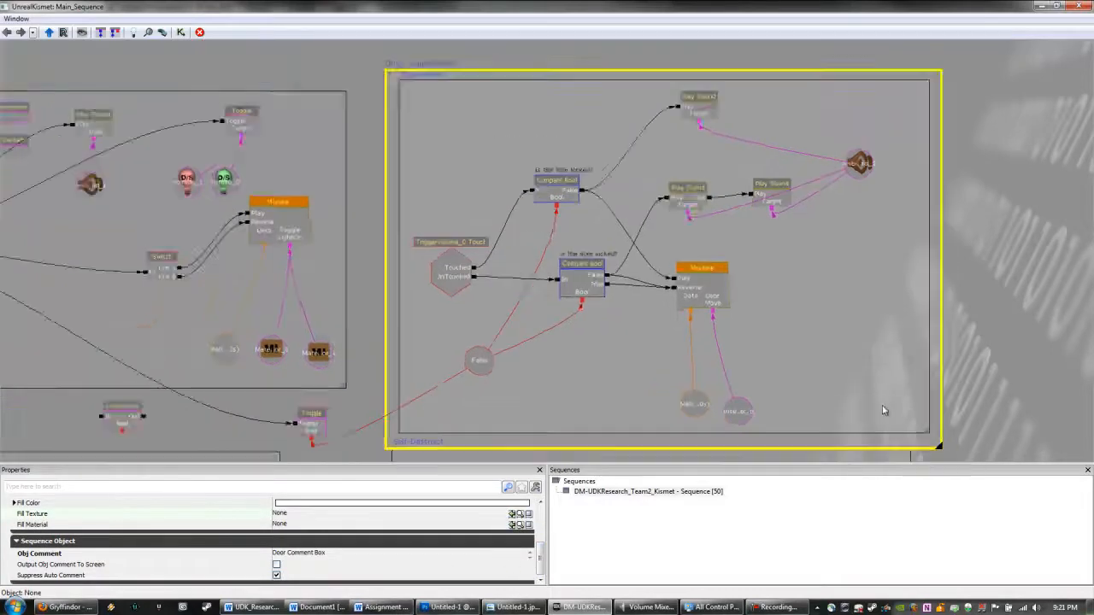
scroll(886, 405, up, 5)
drag(997, 366, 1008, 224)
scroll(1001, 358, down, 3)
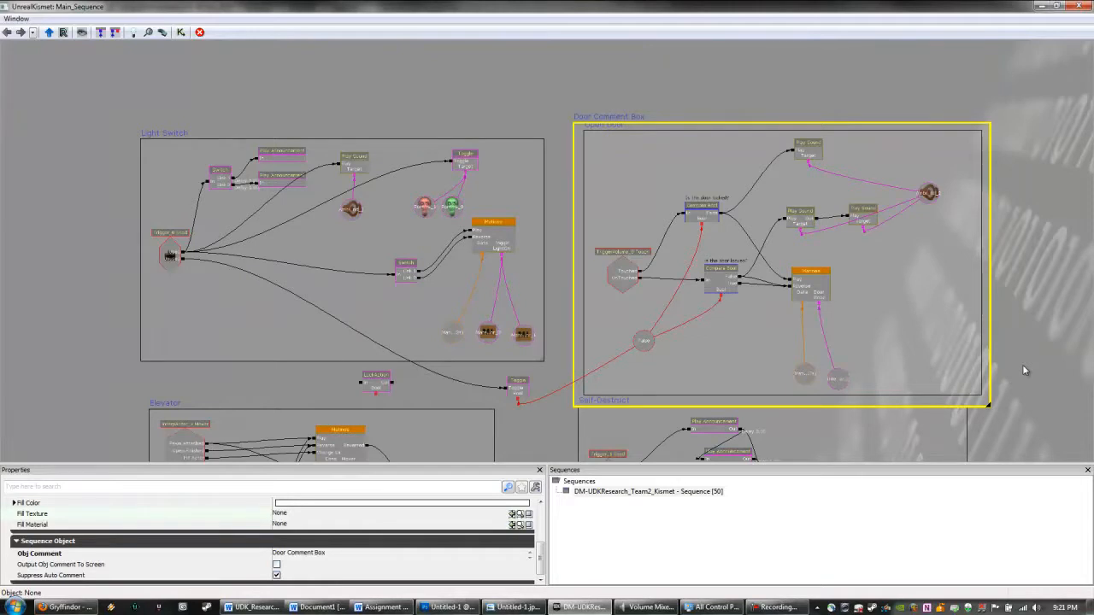
click(800, 608)
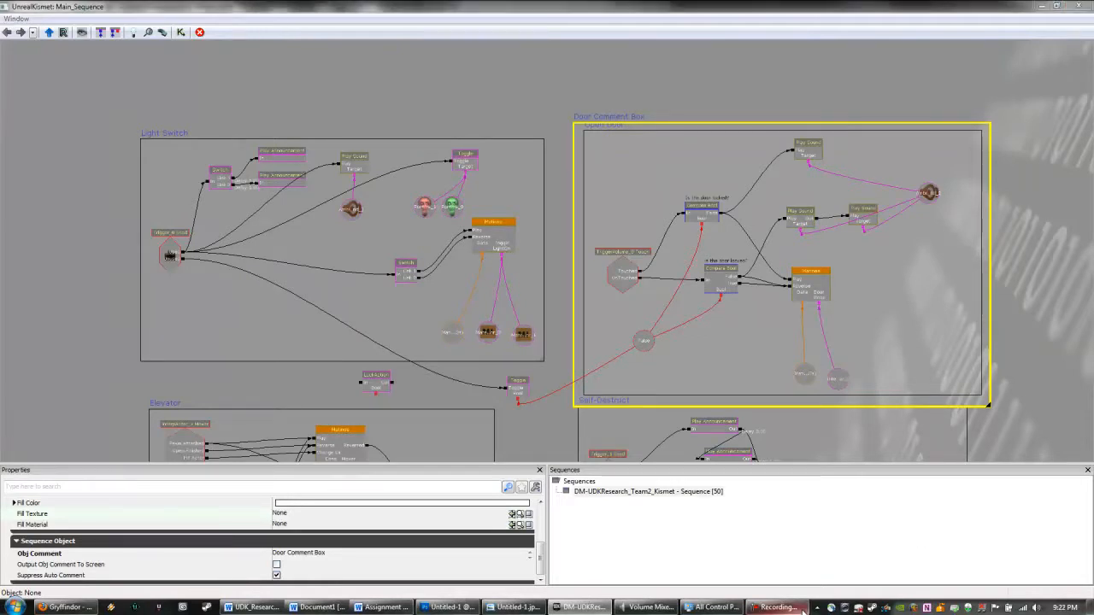